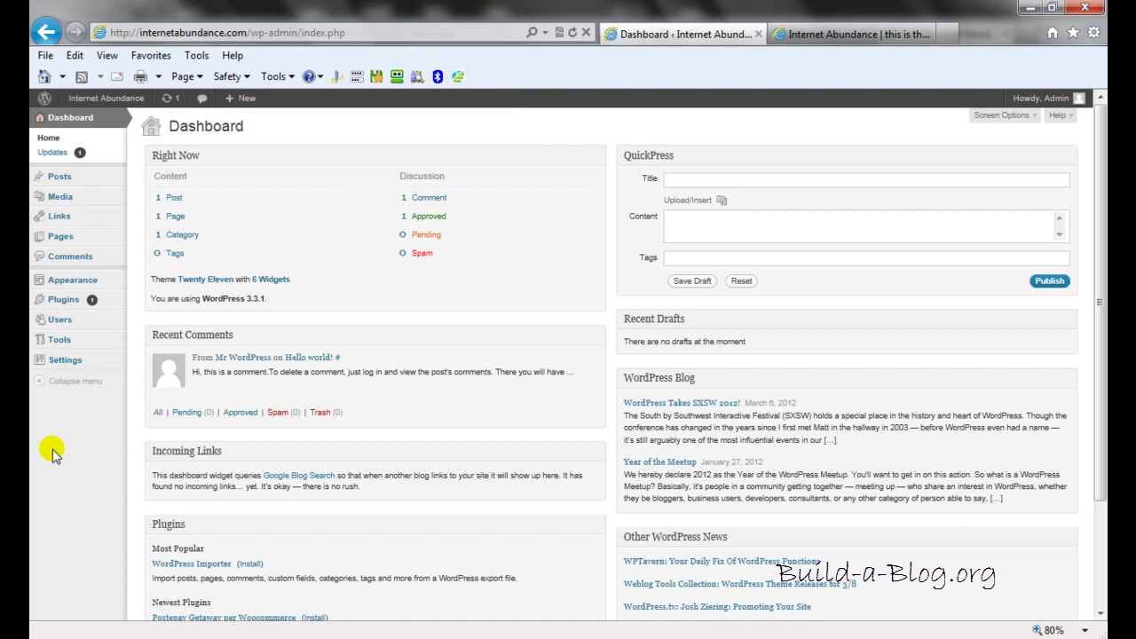
Open the General settings and compare the site title and tagline with the header of the live site
{"action": "mouse_move", "coordinate": [62, 368]}
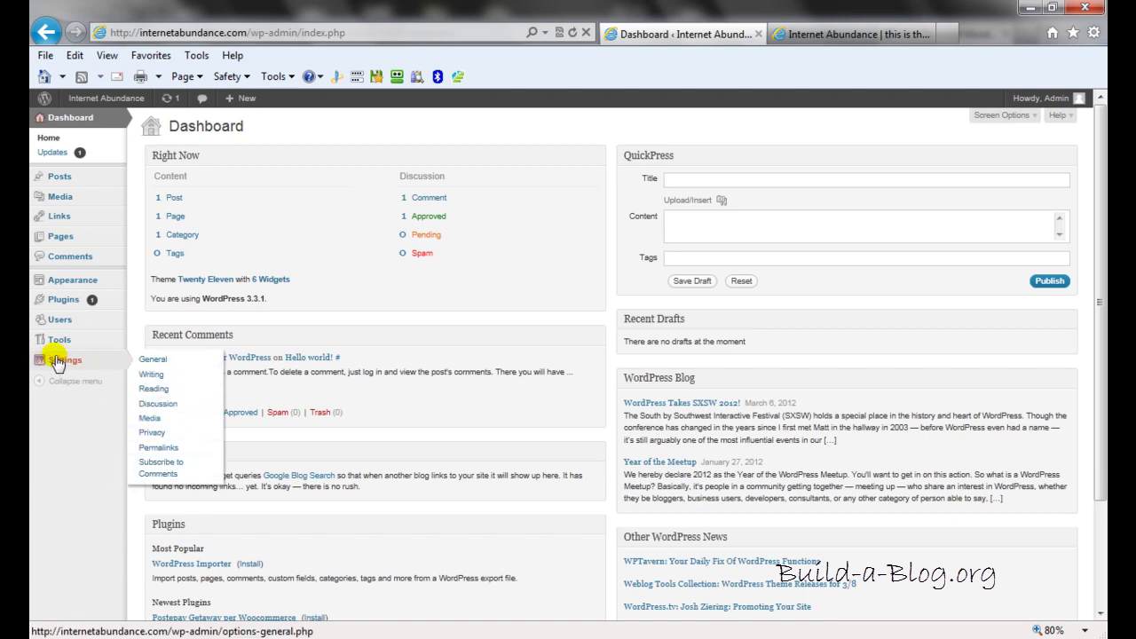
{"action": "left_click", "coordinate": [148, 360]}
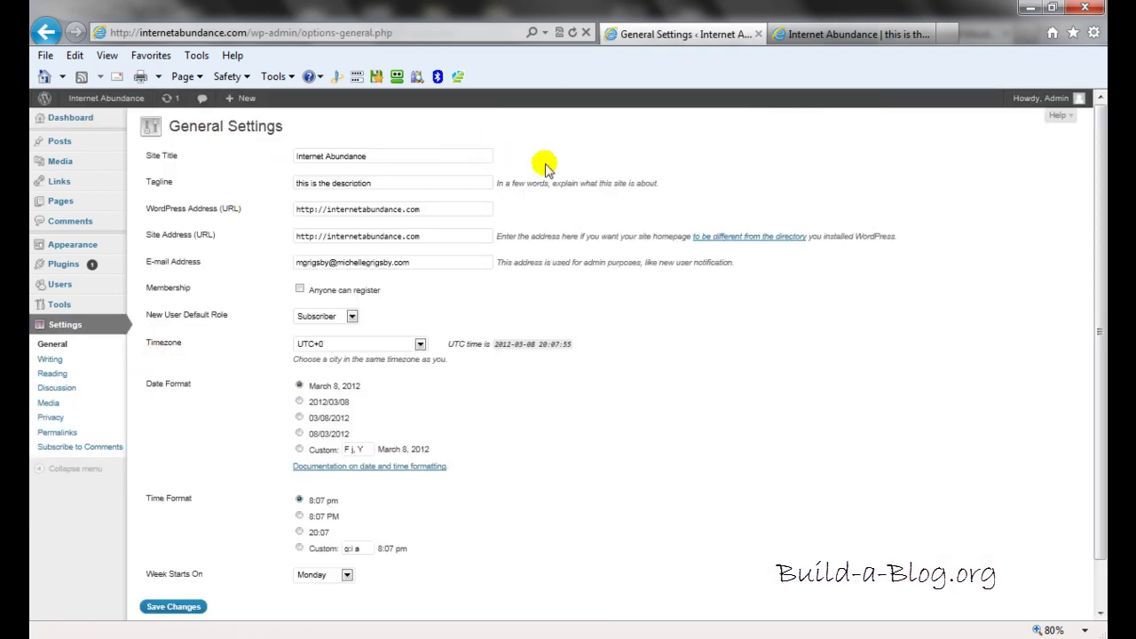
{"action": "left_click", "coordinate": [834, 34]}
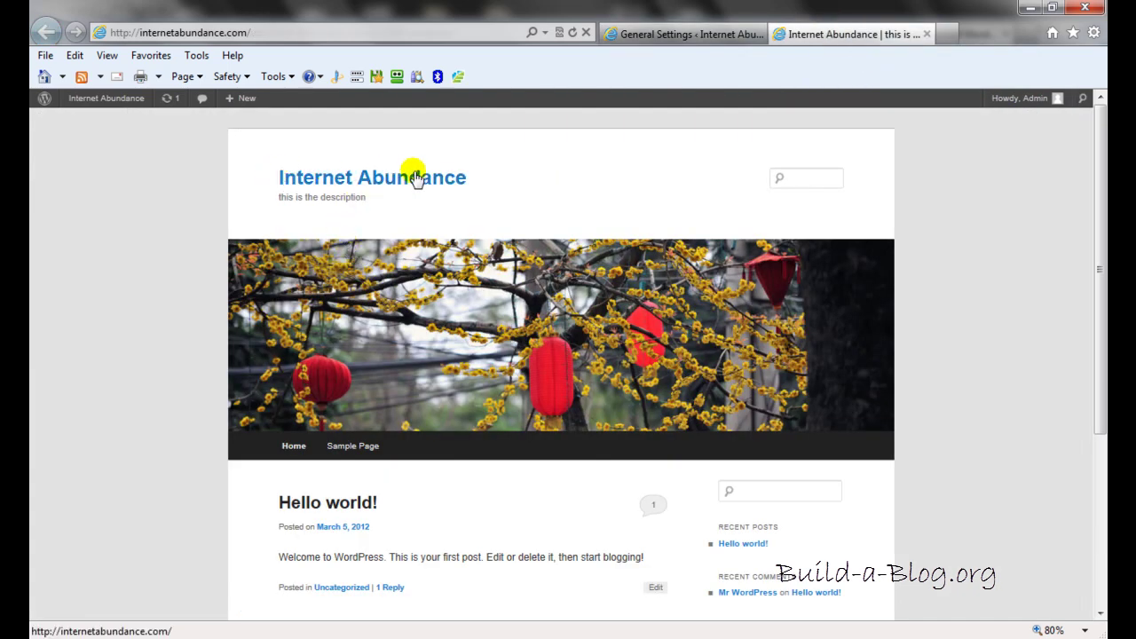
{"action": "left_click", "coordinate": [661, 36]}
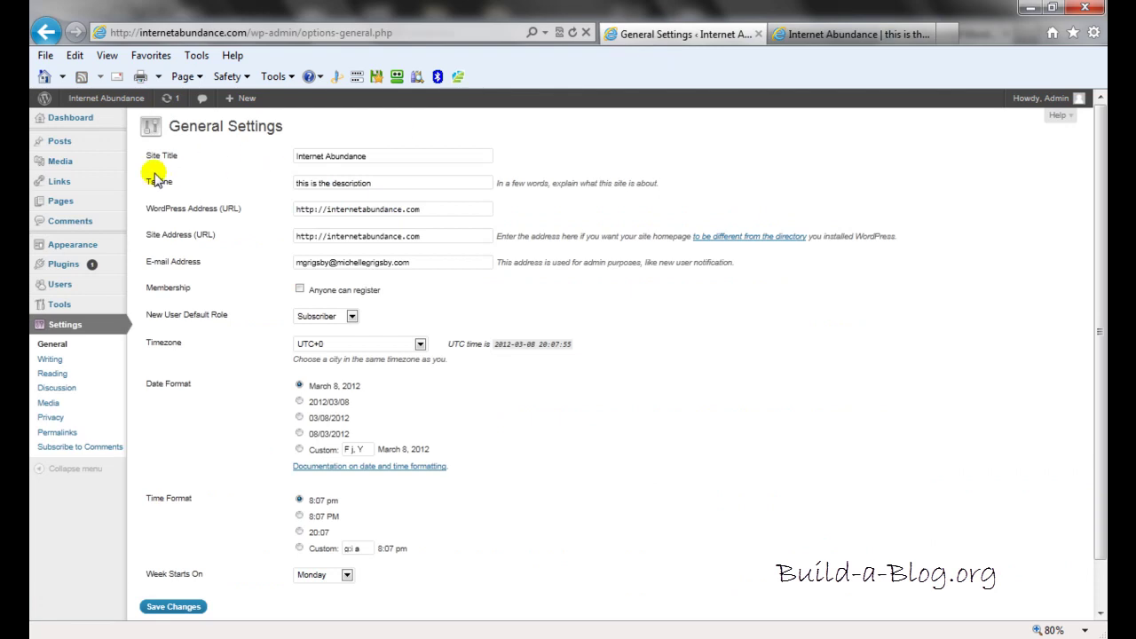
{"action": "left_click", "coordinate": [813, 43]}
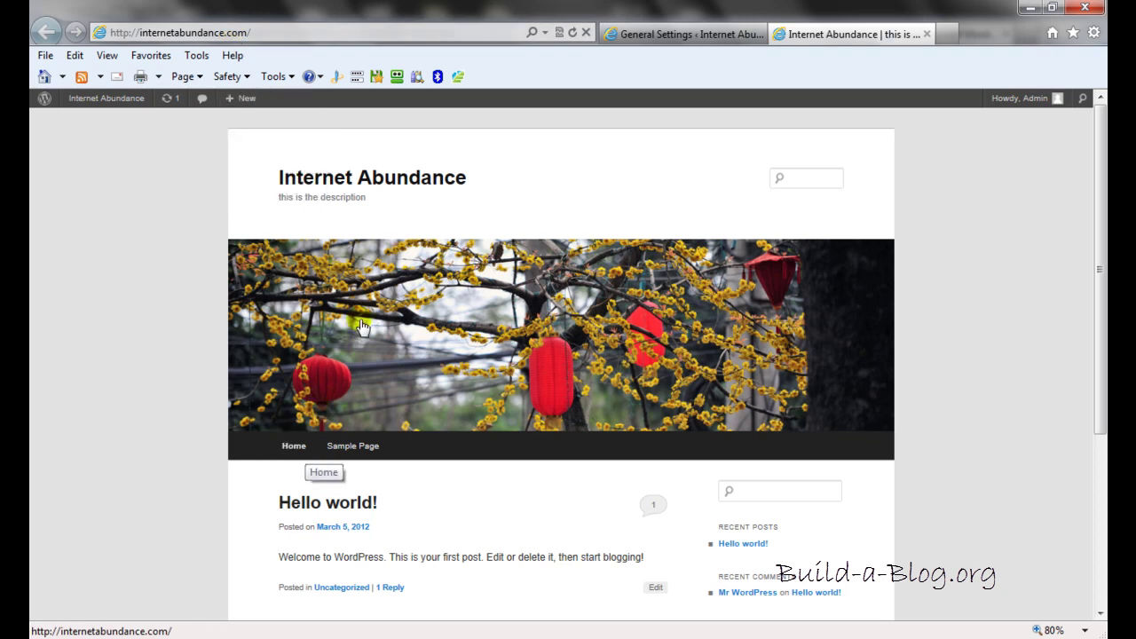
{"action": "left_click", "coordinate": [664, 37]}
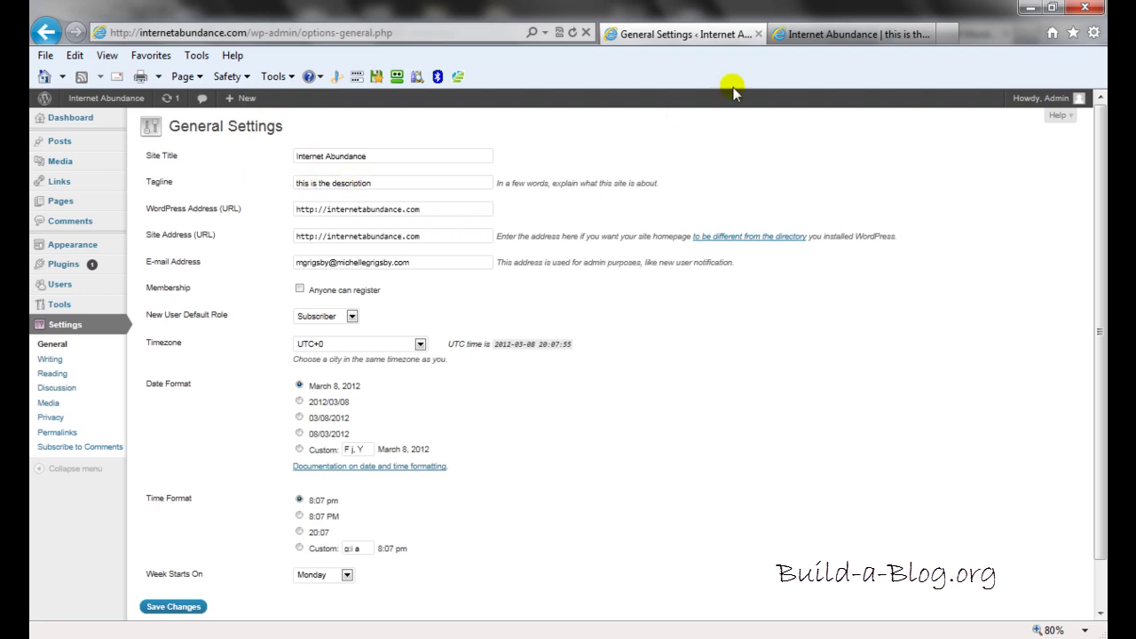
{"action": "left_click", "coordinate": [796, 34]}
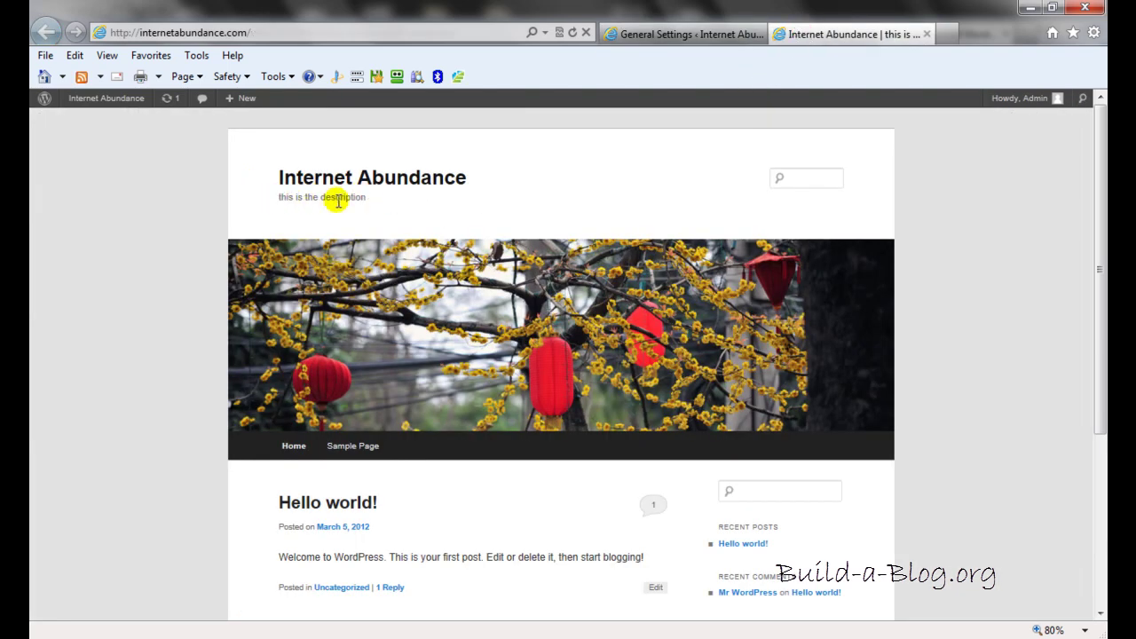
{"action": "left_click", "coordinate": [679, 35]}
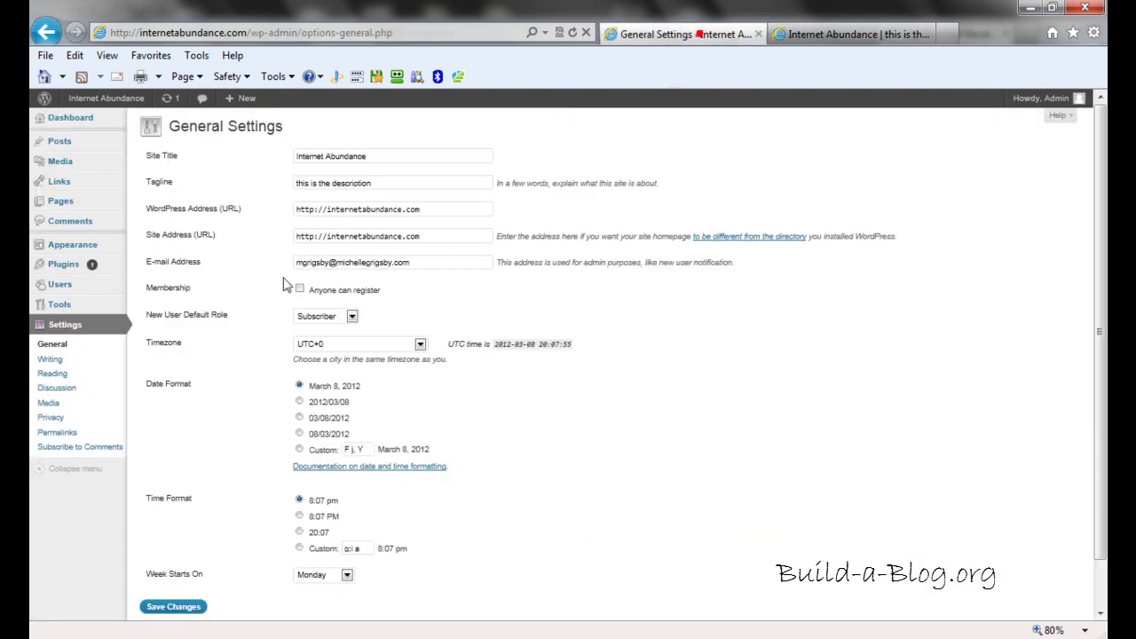
Replace the tagline with a sentence presenting the site owner's "Tutorial for Building an awesome website!" and save the general settings
{"action": "triple_click", "coordinate": [368, 183]}
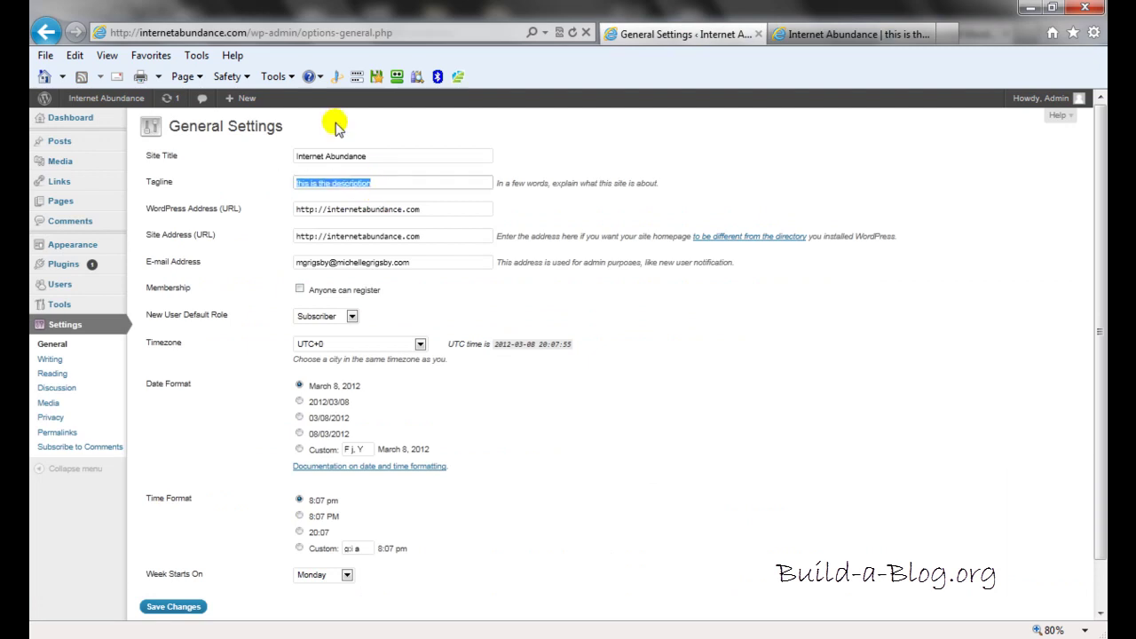
{"action": "type", "text": "Thi"}
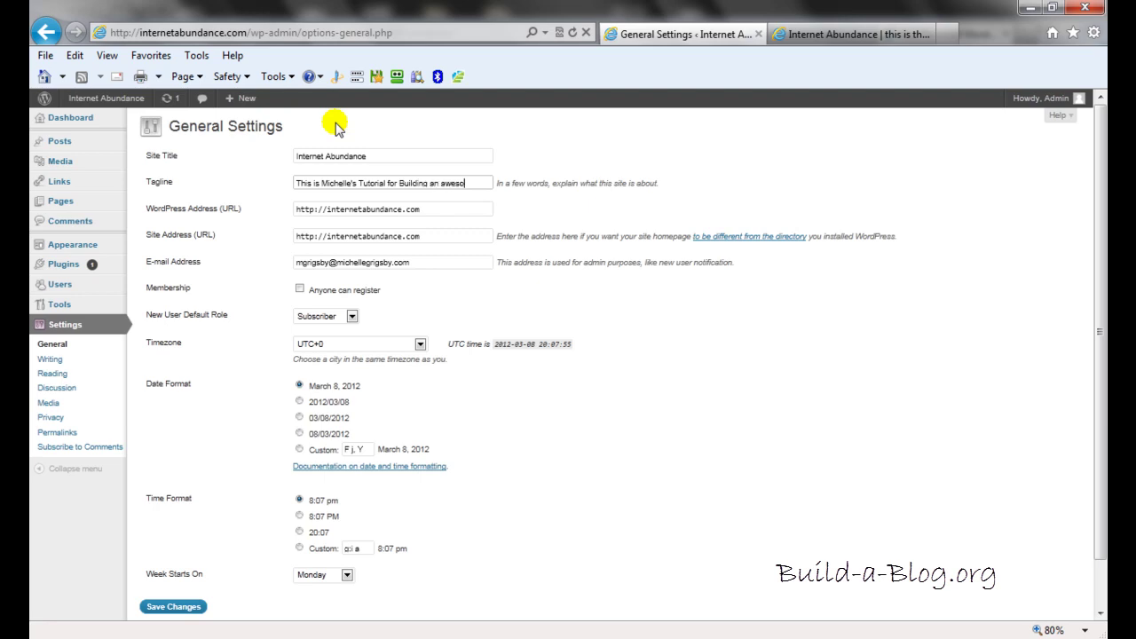
{"action": "type", "text": "website!"}
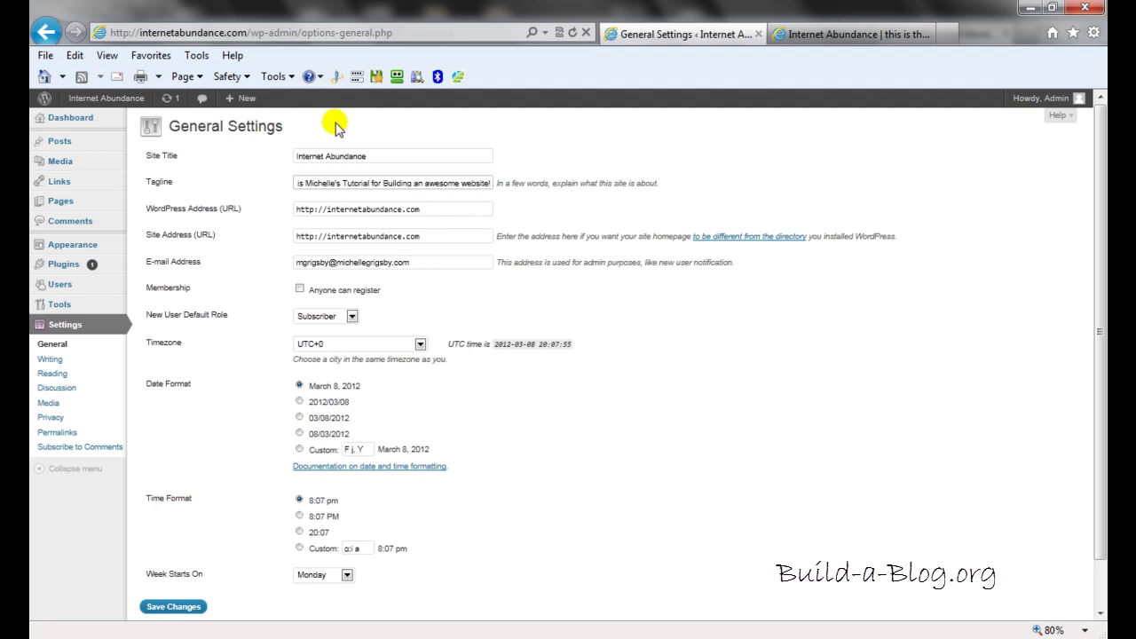
{"action": "left_click", "coordinate": [155, 608]}
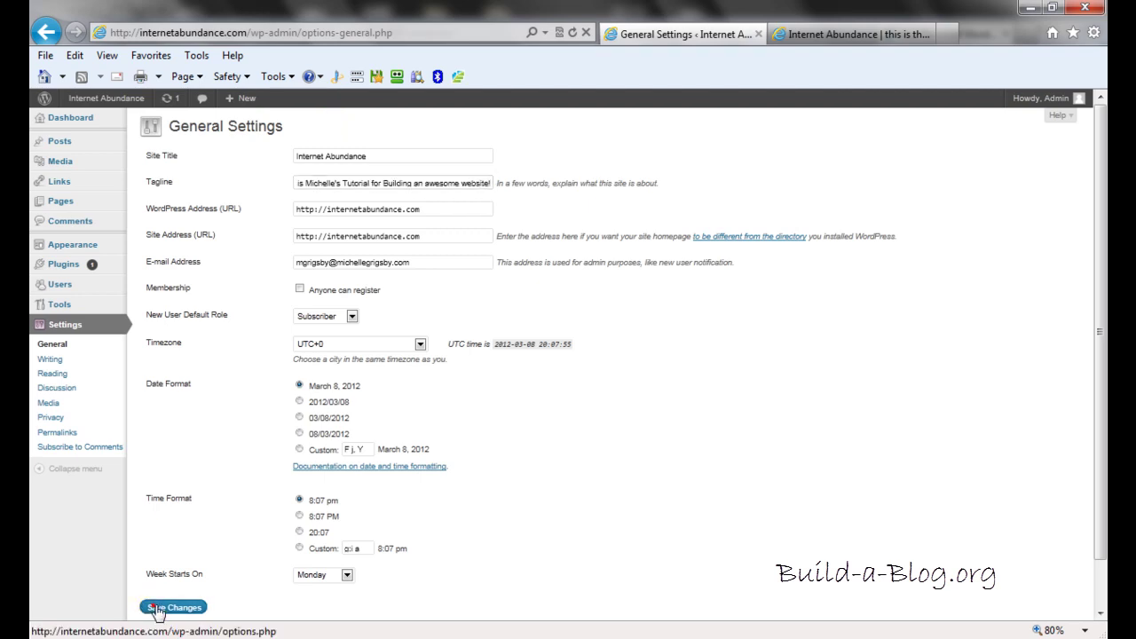
Reload the live site to check the tagline under the site title, and return to the general settings
{"action": "left_click", "coordinate": [859, 39]}
{"action": "key", "text": "F5"}
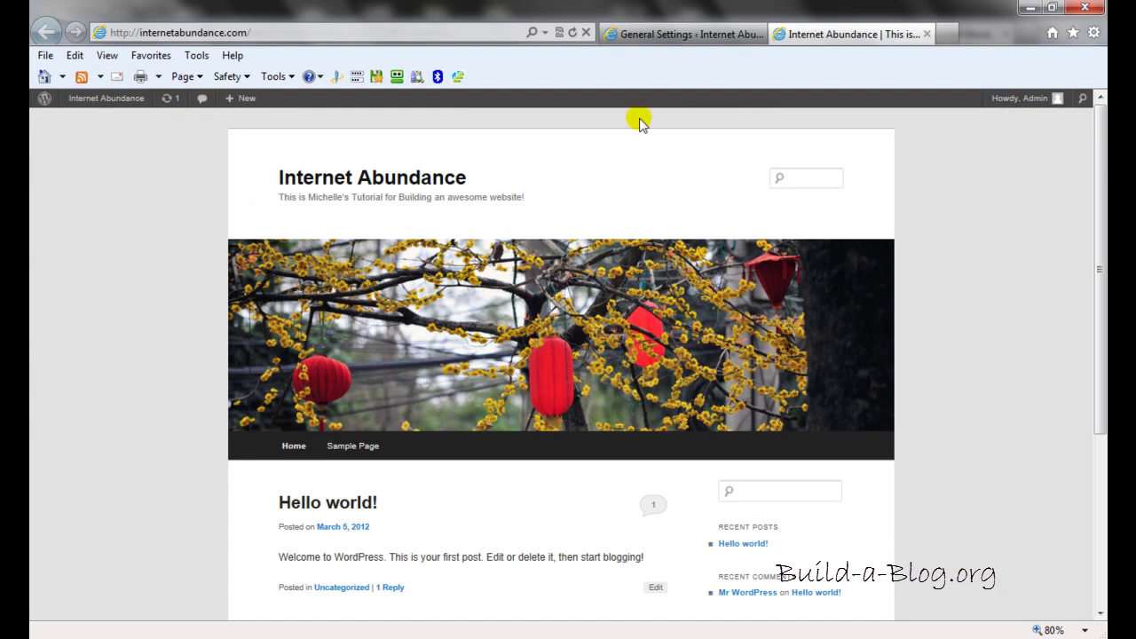
{"action": "left_click", "coordinate": [658, 36]}
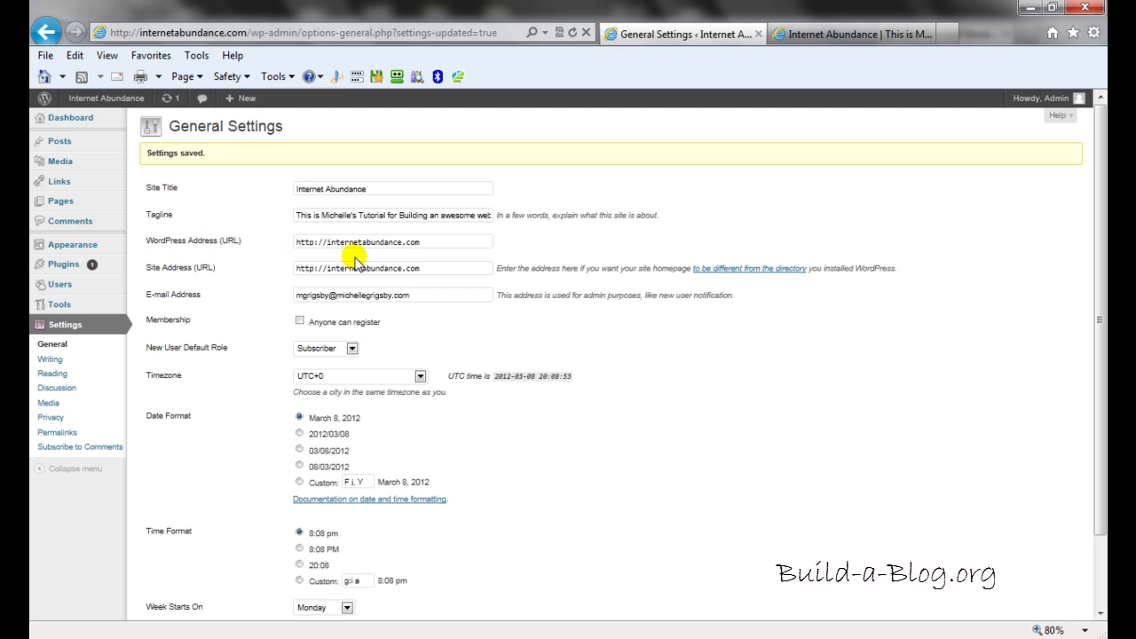
{"action": "left_click", "coordinate": [329, 246]}
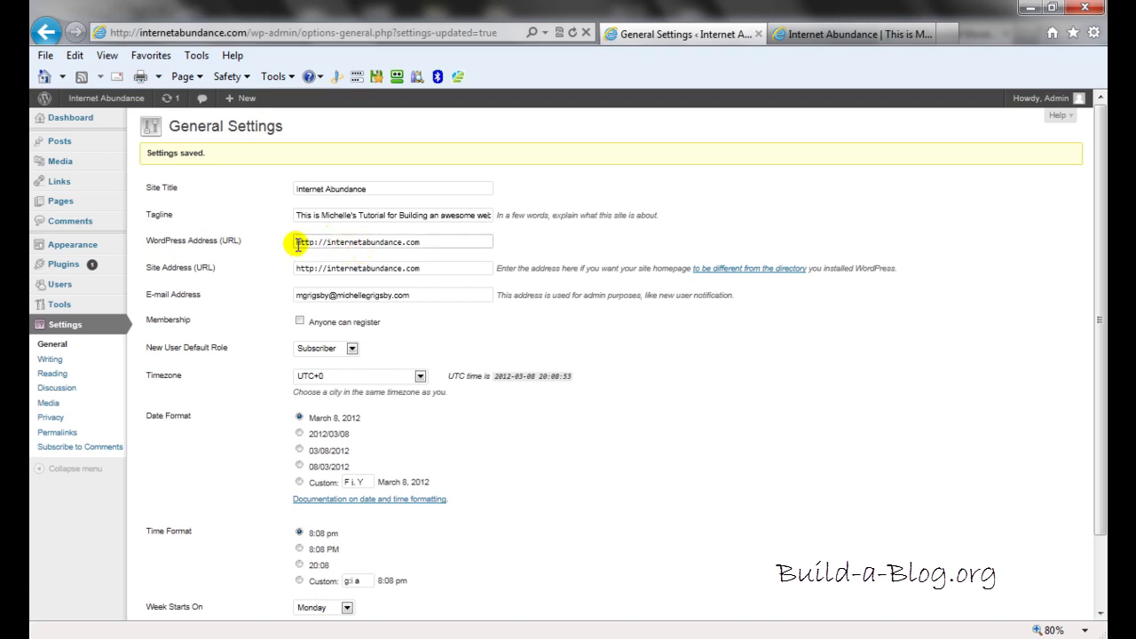
{"action": "left_click_drag", "start_coordinate": [297, 243], "coordinate": [313, 246]}
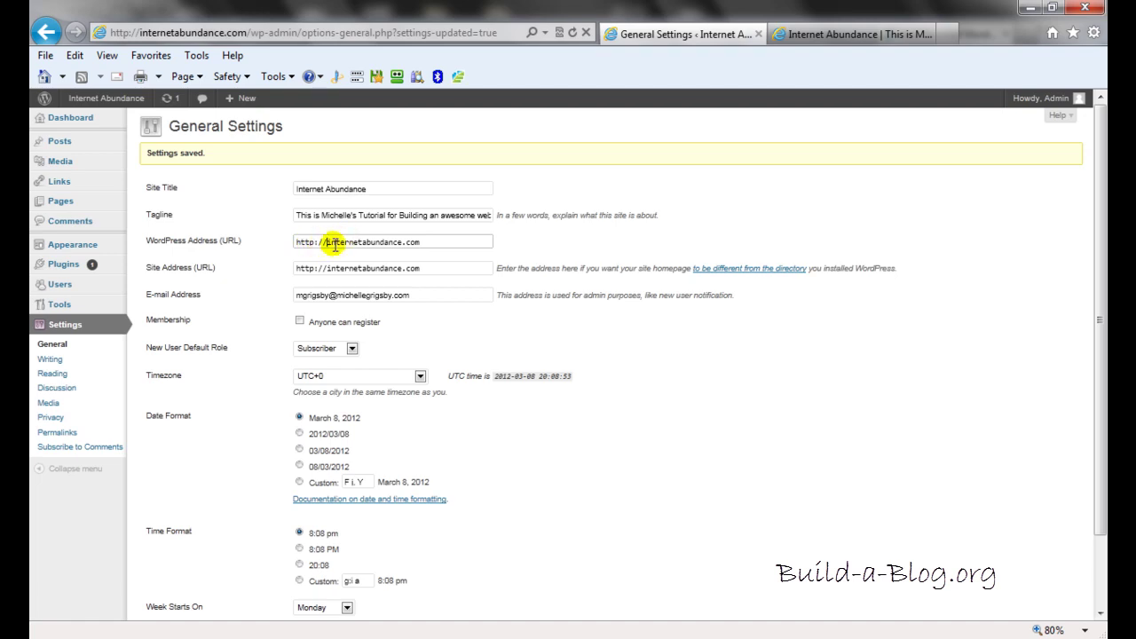
{"action": "type", "text": "www."}
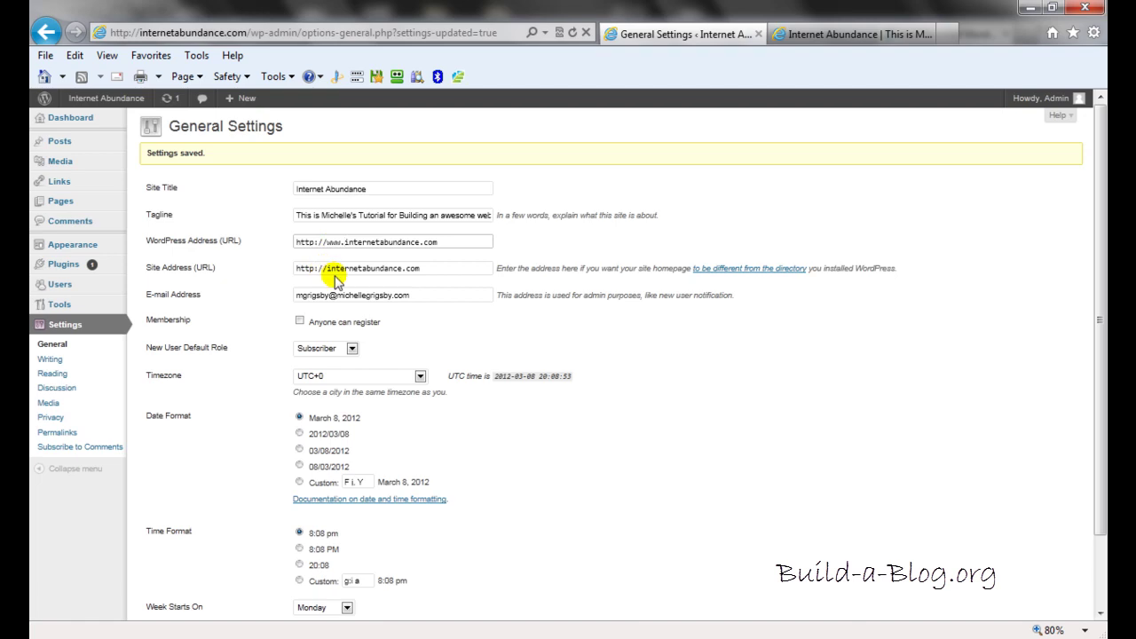
{"action": "left_click", "coordinate": [325, 268]}
{"action": "type", "text": "www."}
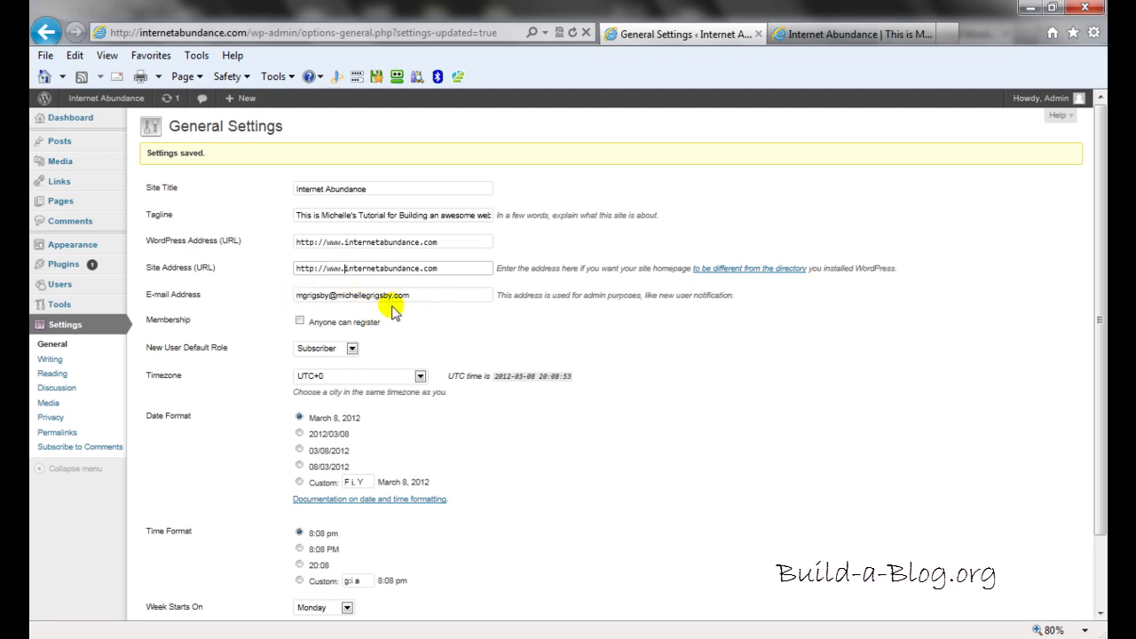
Set the site's timezone to Chicago and save the general settings
{"action": "scroll", "coordinate": [455, 329], "scroll_direction": "down", "scroll_amount": 2}
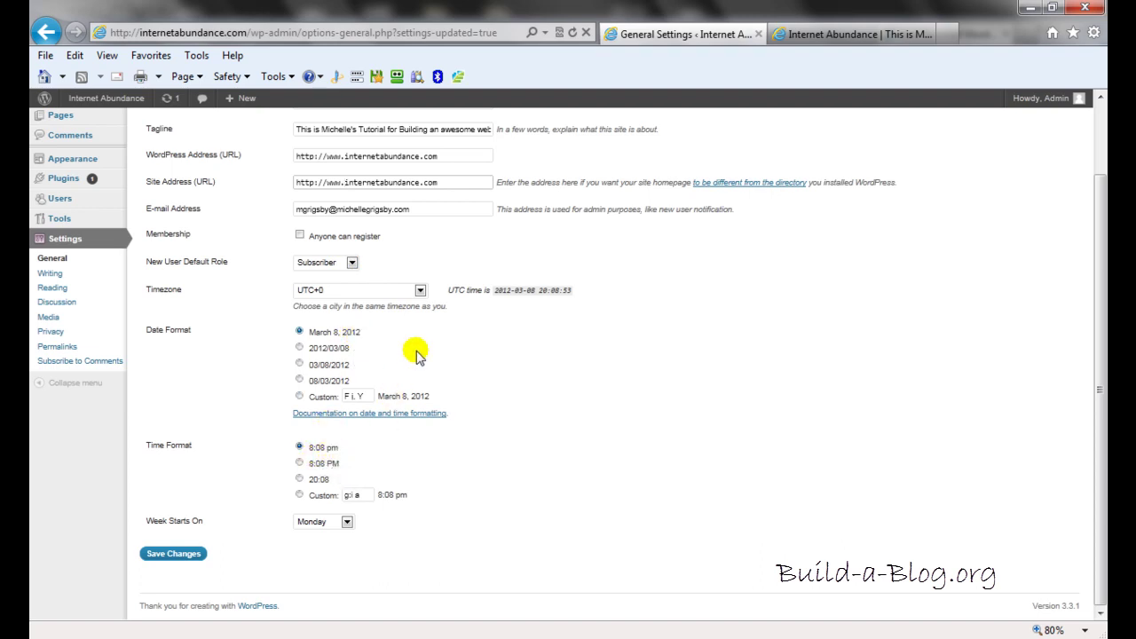
{"action": "left_click", "coordinate": [420, 290]}
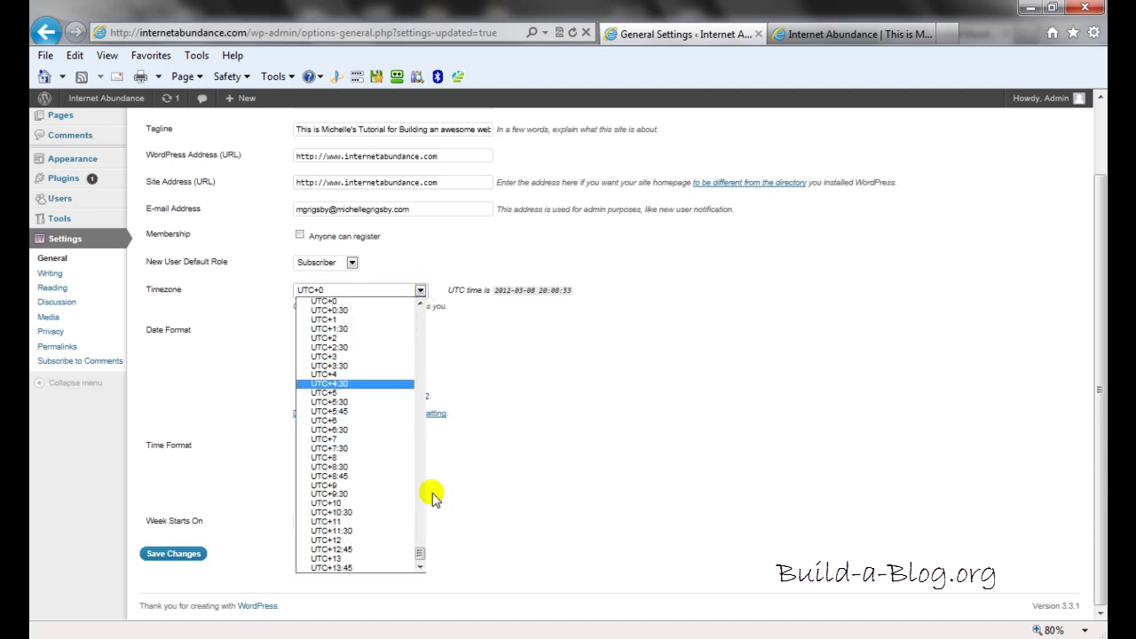
{"action": "left_click", "coordinate": [422, 319]}
{"action": "left_click", "coordinate": [422, 319]}
{"action": "left_click", "coordinate": [423, 320]}
{"action": "left_click", "coordinate": [424, 320]}
{"action": "left_click", "coordinate": [423, 319]}
{"action": "left_click", "coordinate": [423, 320]}
{"action": "left_click", "coordinate": [422, 320]}
{"action": "left_click", "coordinate": [422, 320]}
{"action": "left_click", "coordinate": [422, 319]}
{"action": "left_click", "coordinate": [421, 319]}
{"action": "left_click", "coordinate": [421, 320]}
{"action": "left_click", "coordinate": [422, 320]}
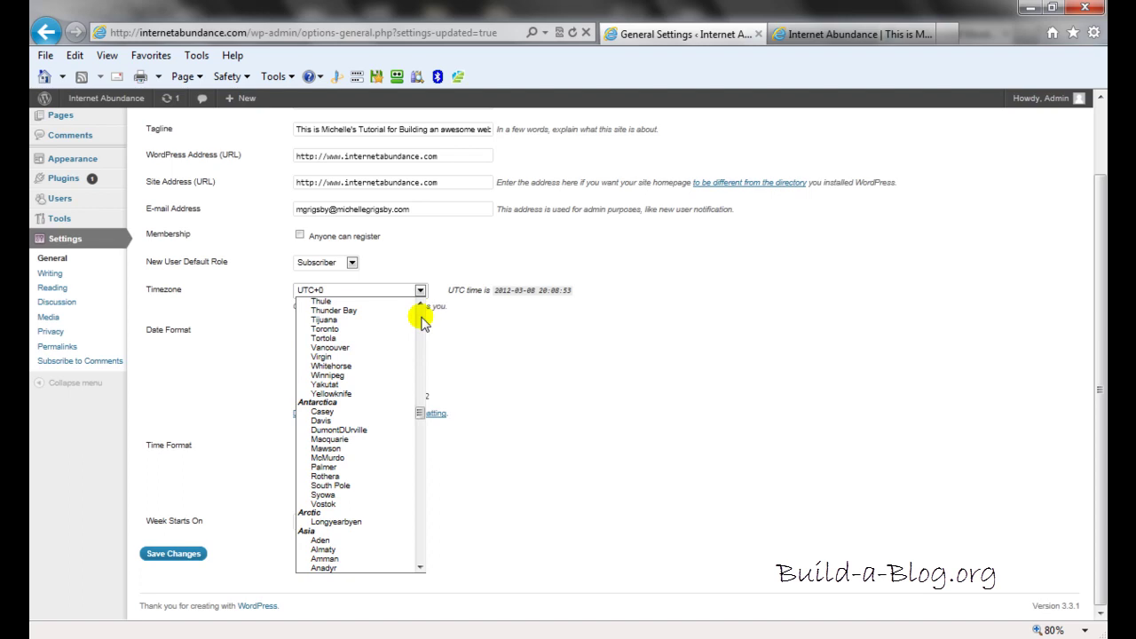
{"action": "left_click", "coordinate": [421, 320]}
{"action": "left_click", "coordinate": [422, 320]}
{"action": "left_click", "coordinate": [423, 320]}
{"action": "left_click", "coordinate": [421, 319]}
{"action": "left_click", "coordinate": [422, 320]}
{"action": "left_click", "coordinate": [421, 315]}
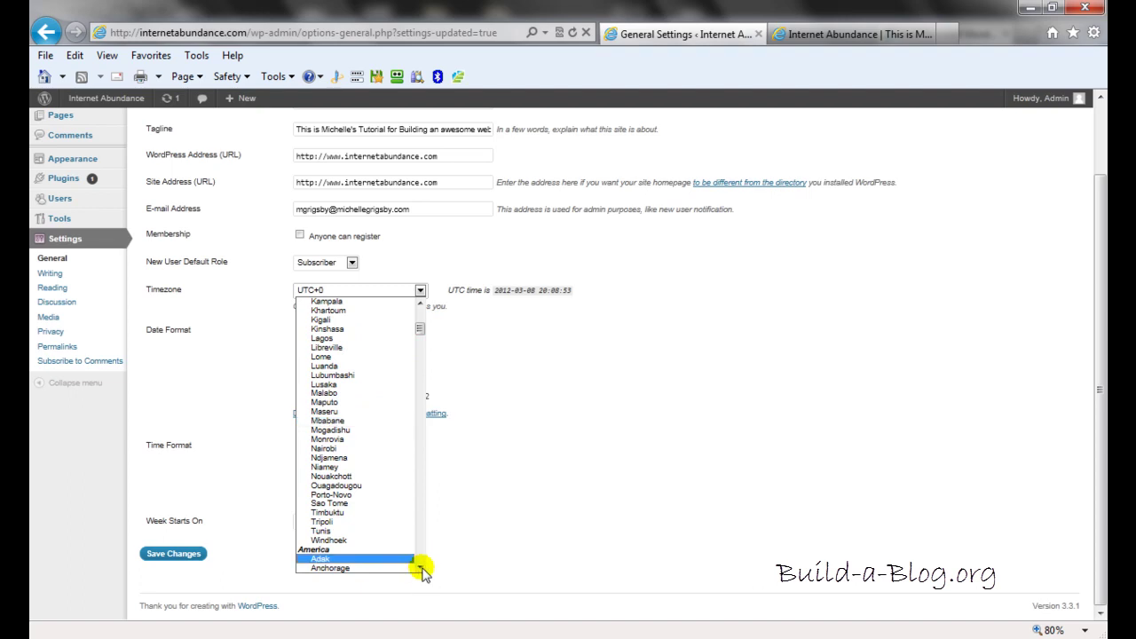
{"action": "left_click_drag", "start_coordinate": [421, 572], "coordinate": [422, 572]}
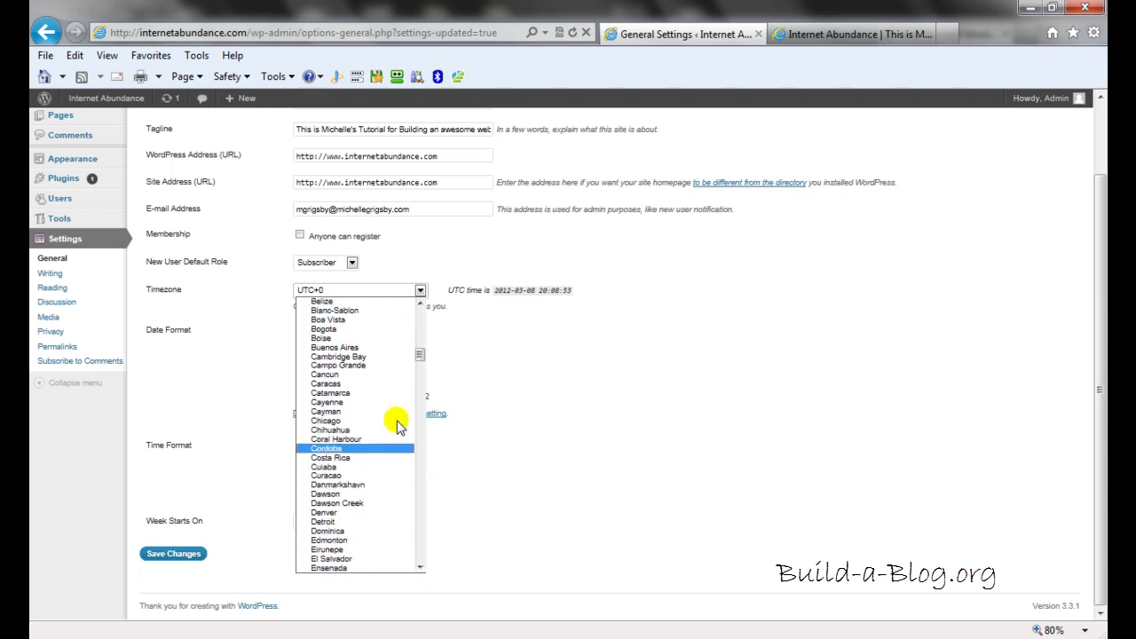
{"action": "left_click", "coordinate": [327, 421]}
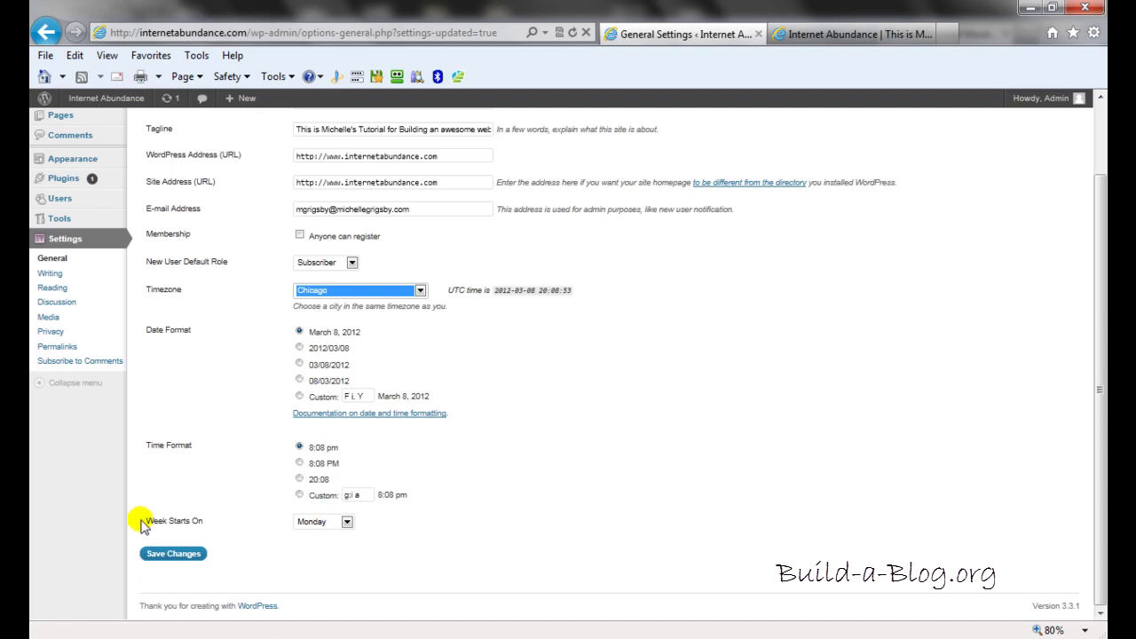
{"action": "left_click", "coordinate": [181, 555]}
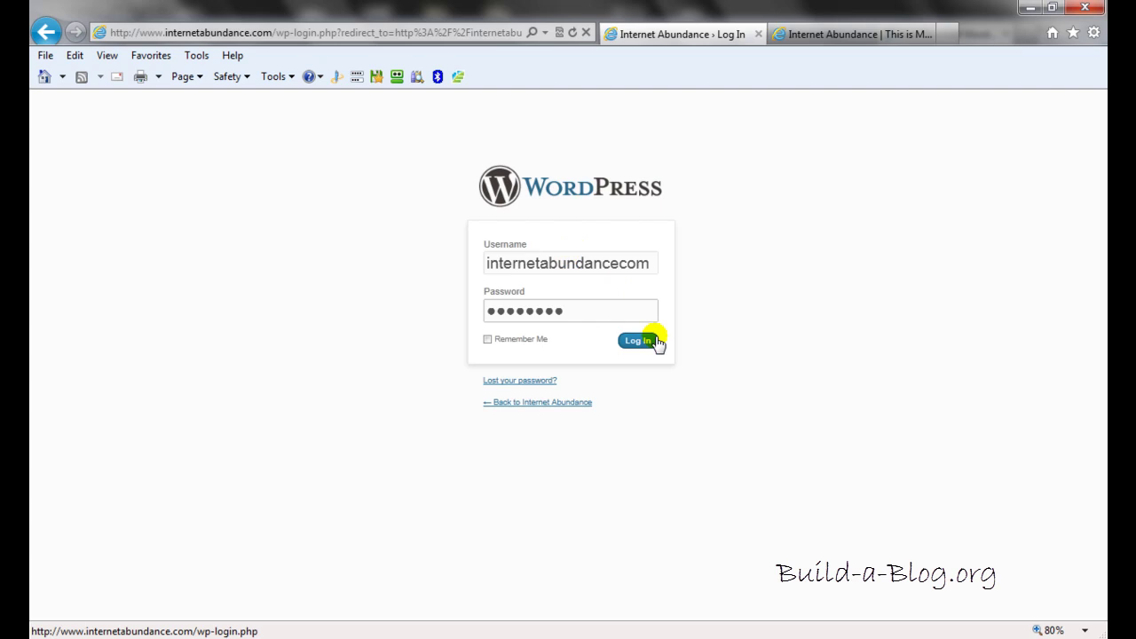
Submit the filled-in WordPress login form and reopen the General settings
{"action": "left_click", "coordinate": [650, 343]}
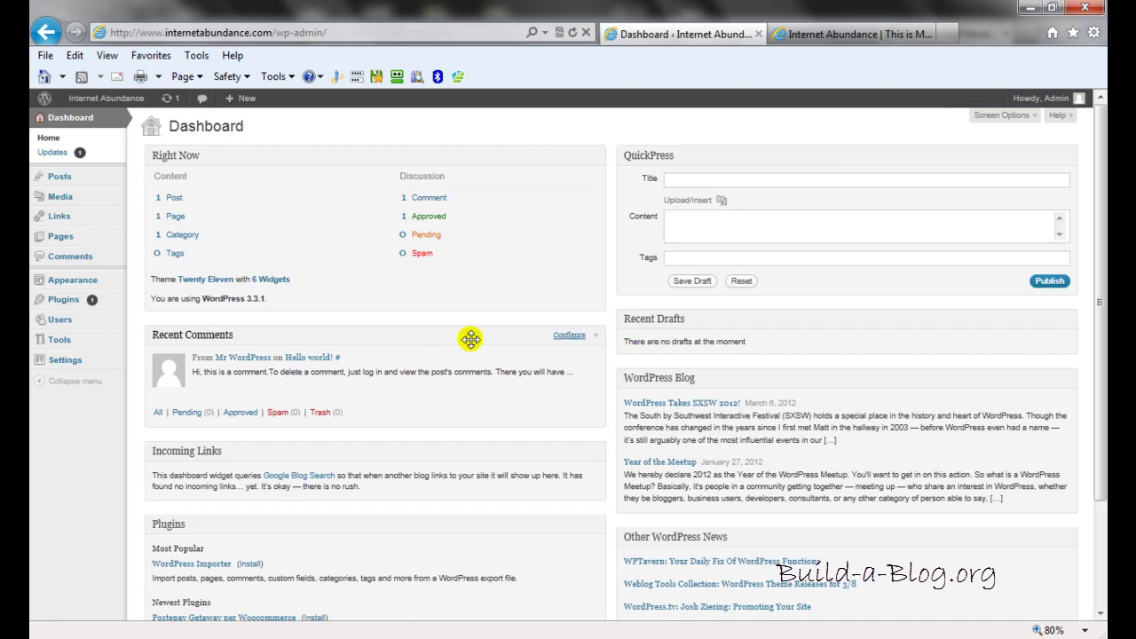
{"action": "left_click", "coordinate": [64, 364]}
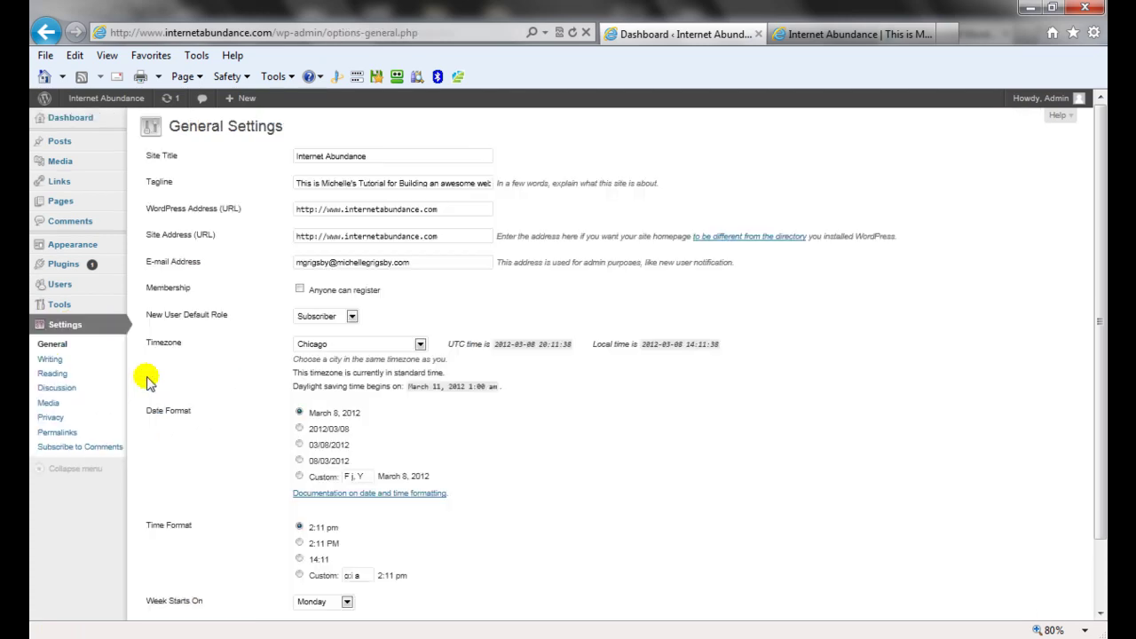
Open the Writing settings and clear the example Mail Server and Login Name entries under Post via e-mail
{"action": "left_click", "coordinate": [47, 361]}
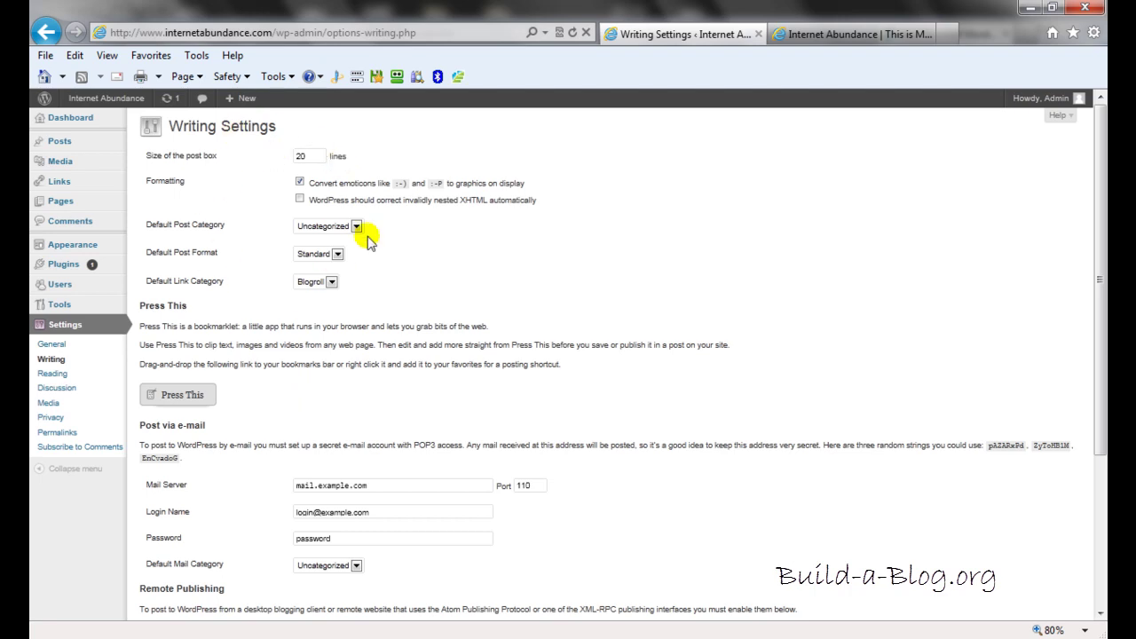
{"action": "scroll", "coordinate": [224, 190], "scroll_direction": "down", "scroll_amount": 4}
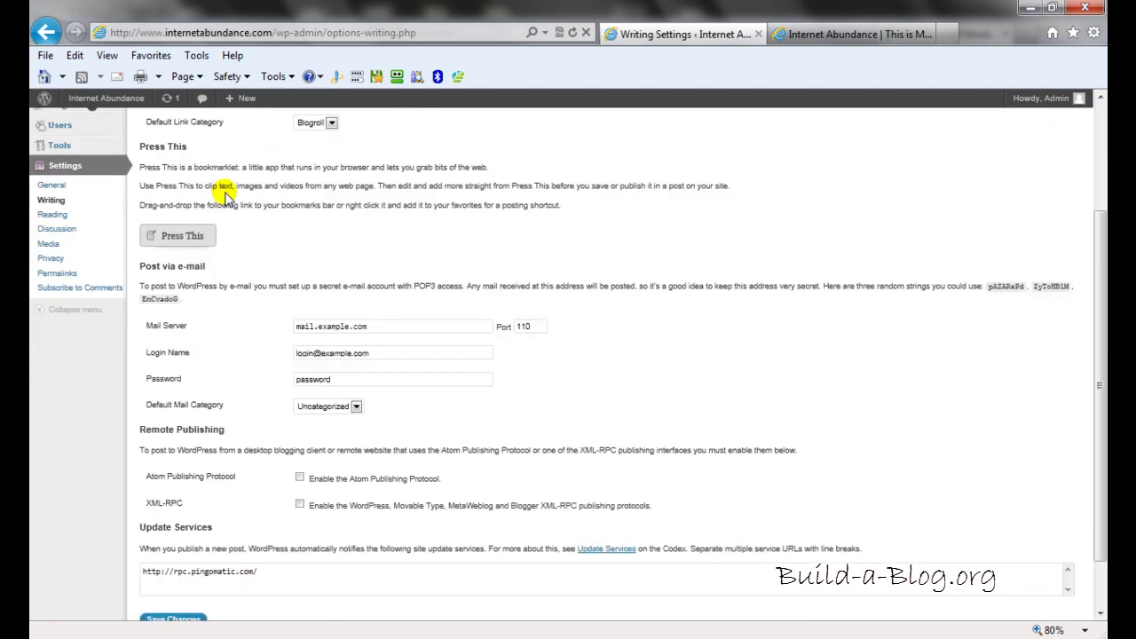
{"action": "left_click_drag", "start_coordinate": [384, 324], "coordinate": [300, 335]}
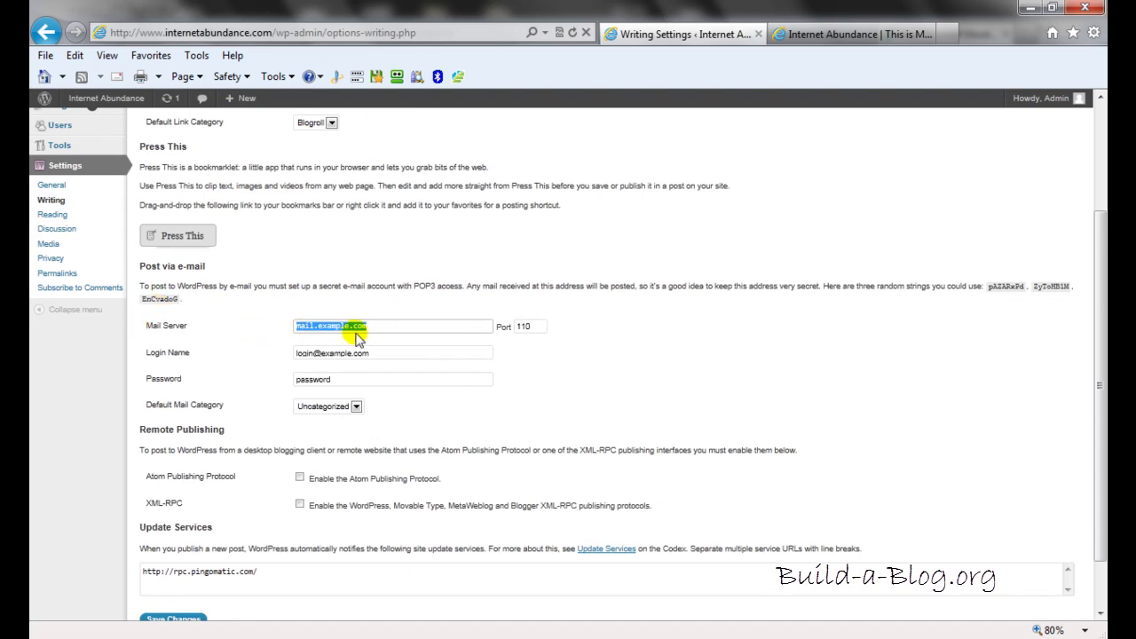
{"action": "key", "text": "BackSpace"}
{"action": "left_click_drag", "start_coordinate": [386, 354], "coordinate": [288, 357]}
{"action": "key", "text": "BackSpace"}
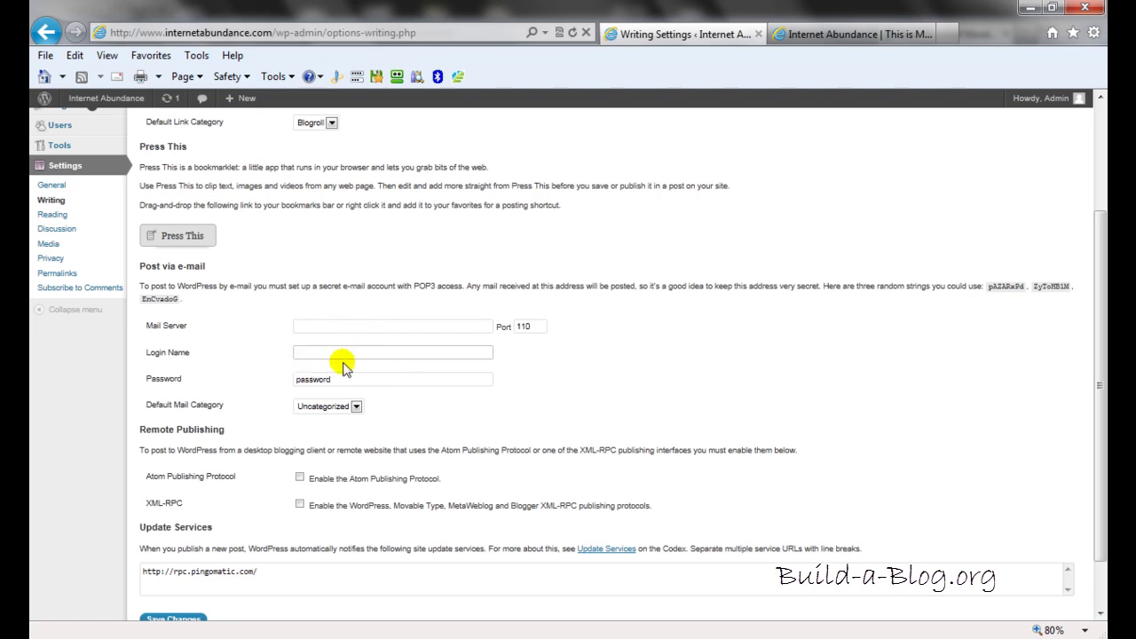
Clear the ping URL from the Update Services list and switch to the "ping long list" file in Notepad
{"action": "scroll", "coordinate": [351, 348], "scroll_direction": "down", "scroll_amount": 2}
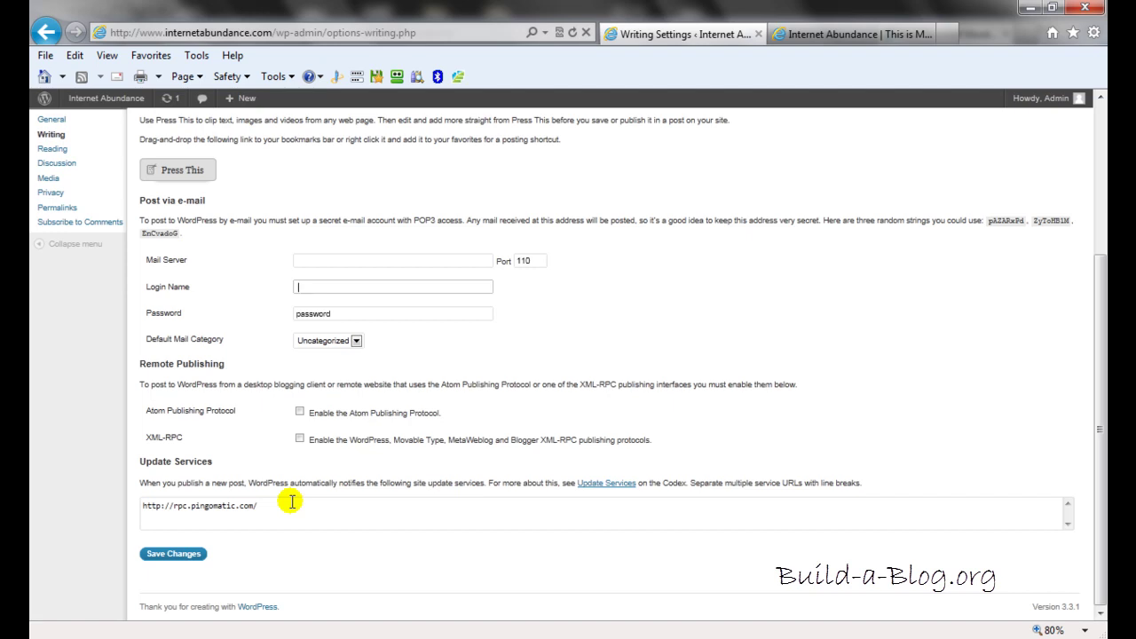
{"action": "left_click", "coordinate": [262, 505]}
{"action": "left_click_drag", "start_coordinate": [262, 506], "coordinate": [124, 506]}
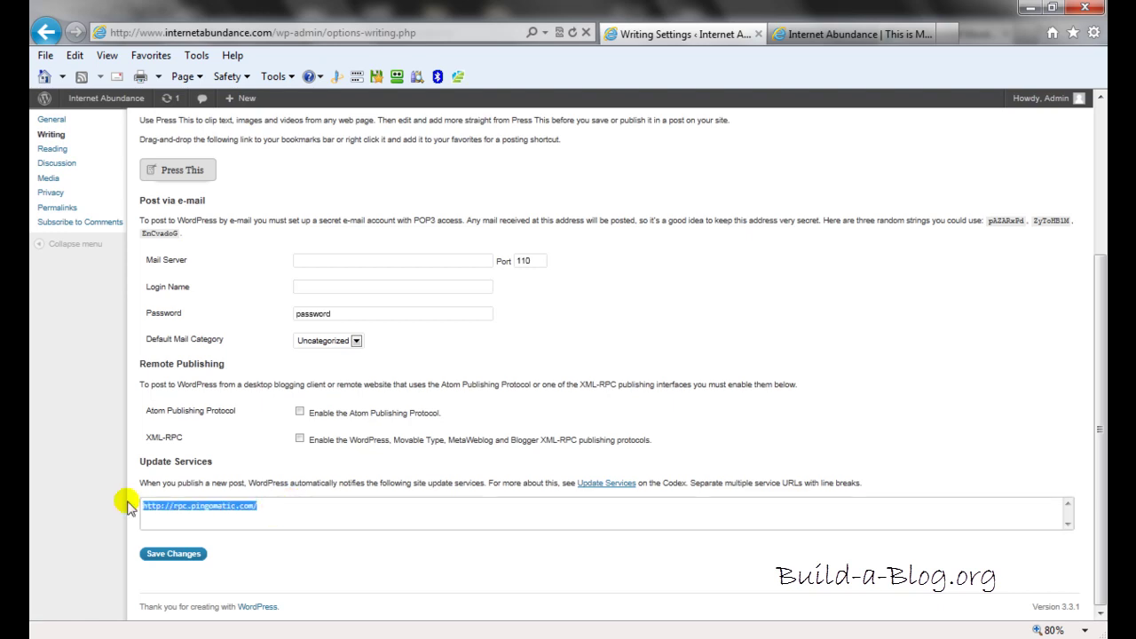
{"action": "key", "text": "BackSpace"}
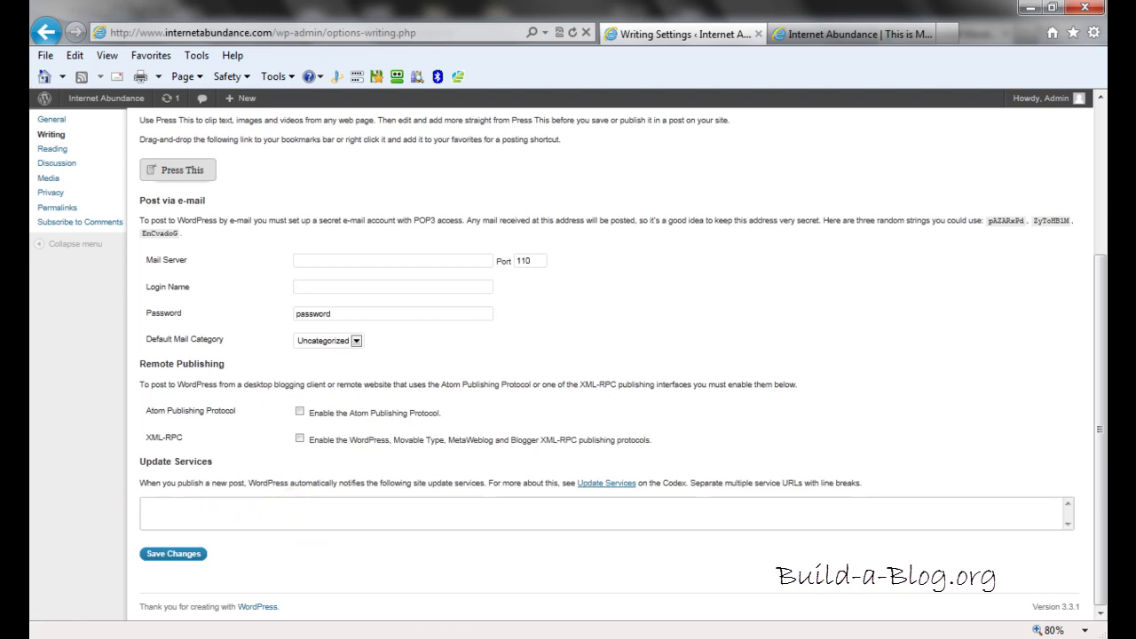
{"action": "left_click", "coordinate": [461, 610]}
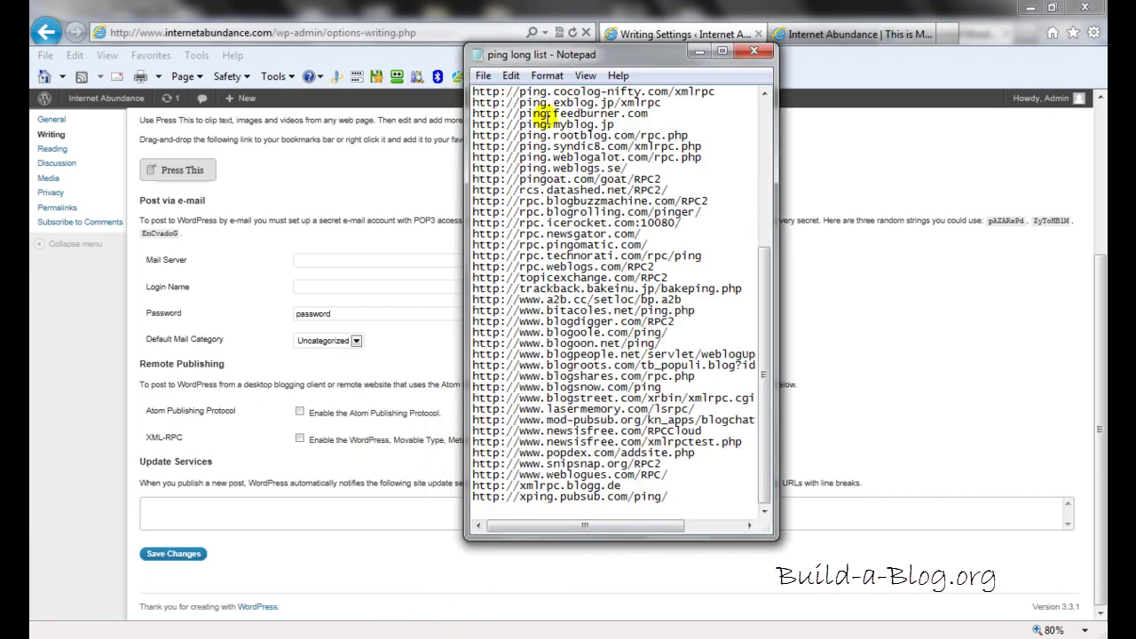
Copy all ping URLs from the "ping long list" file into the Update Services box and save the writing settings
{"action": "left_click_drag", "start_coordinate": [672, 498], "coordinate": [445, 15]}
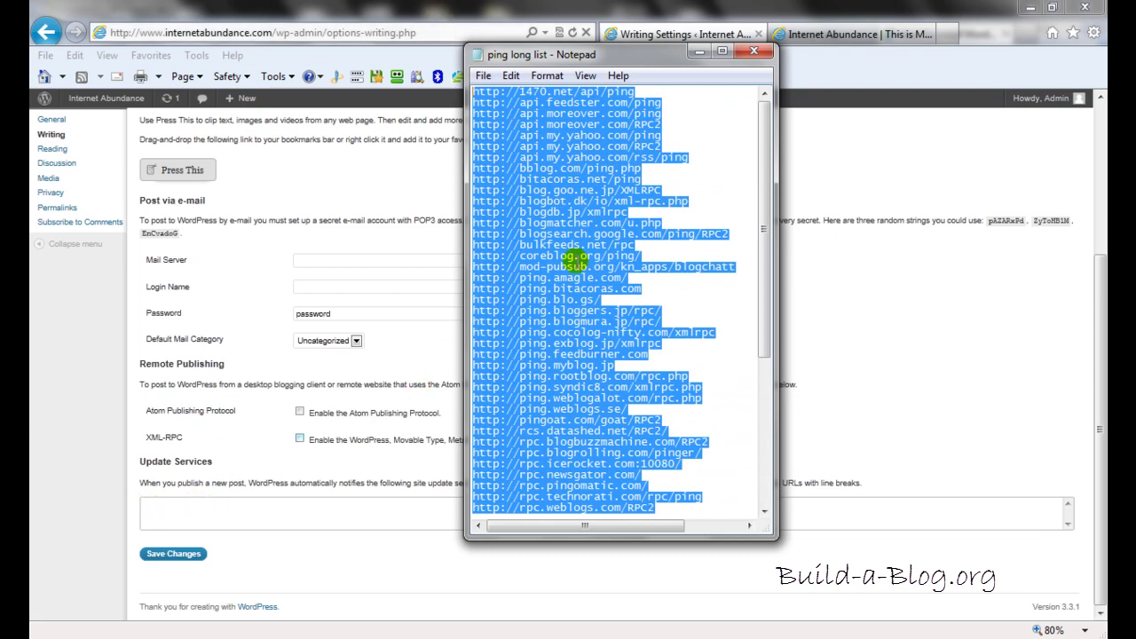
{"action": "right_click", "coordinate": [574, 259]}
{"action": "left_click", "coordinate": [601, 299]}
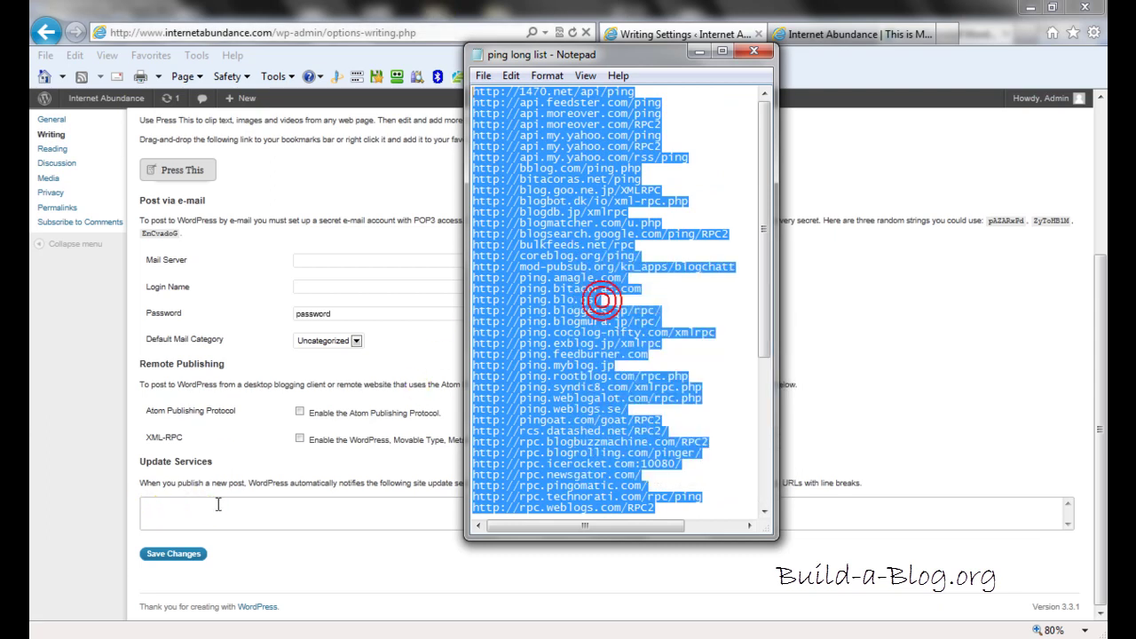
{"action": "left_click", "coordinate": [156, 504]}
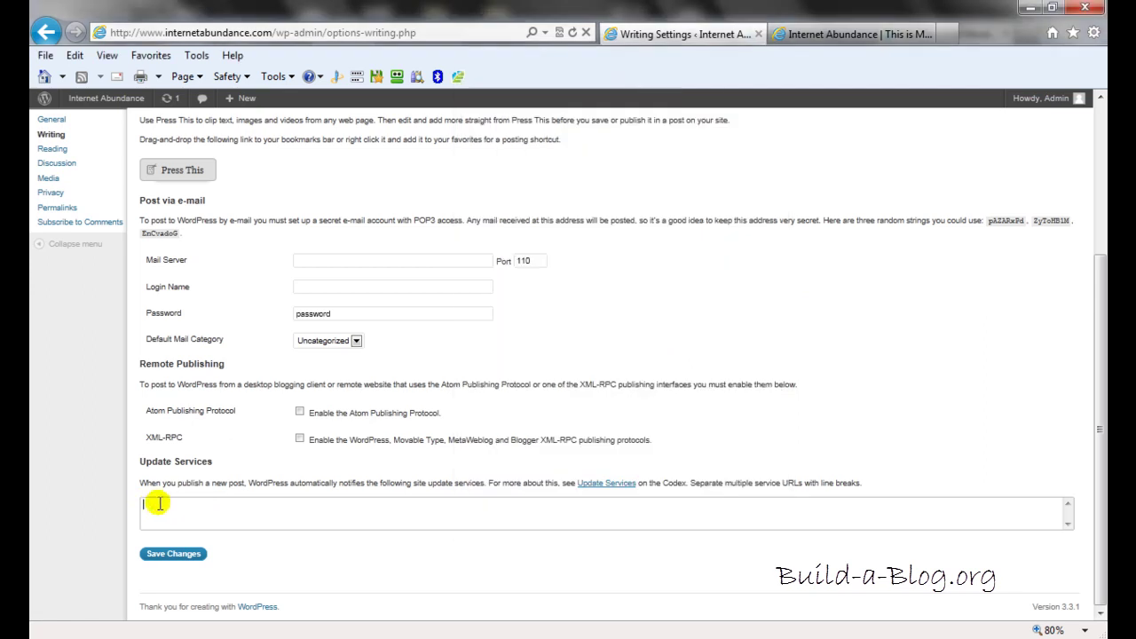
{"action": "right_click", "coordinate": [160, 503]}
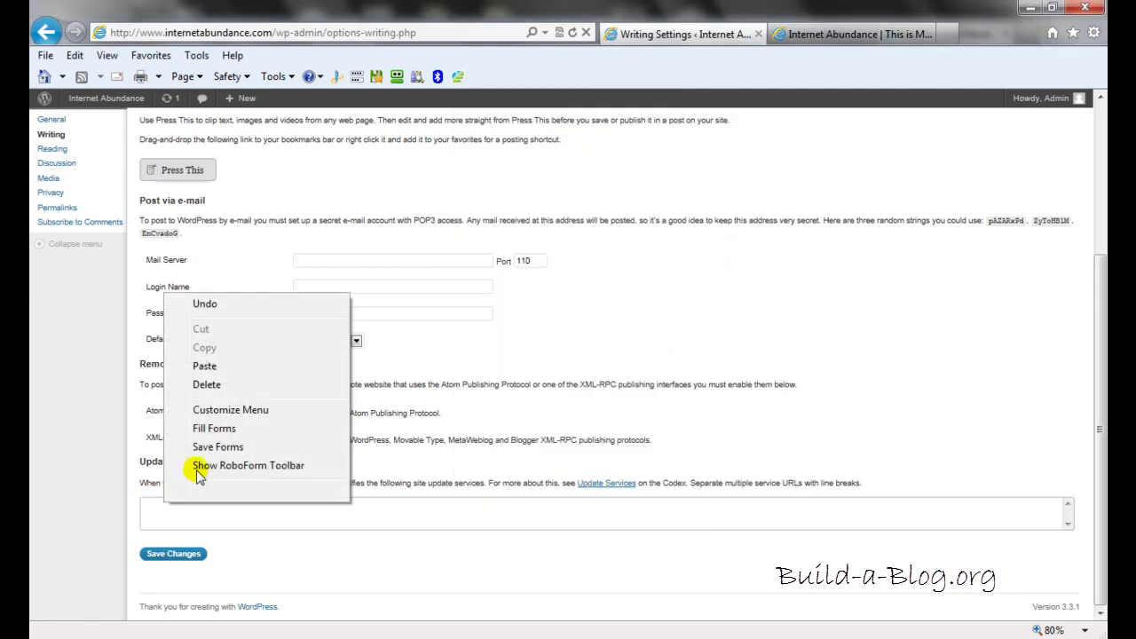
{"action": "left_click", "coordinate": [203, 366]}
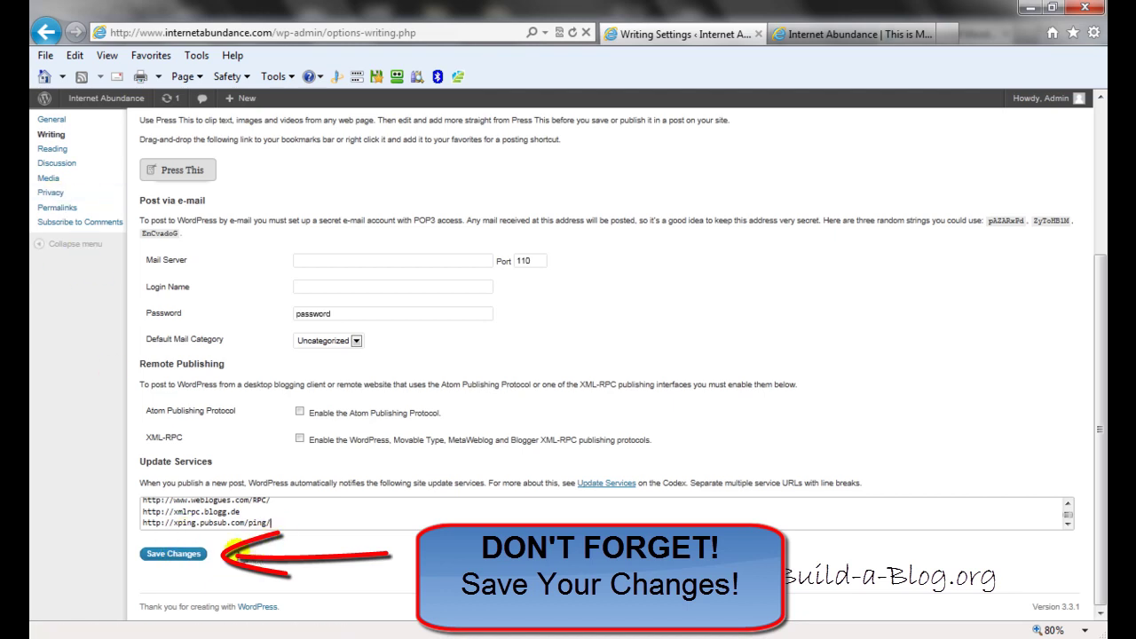
{"action": "left_click", "coordinate": [169, 557]}
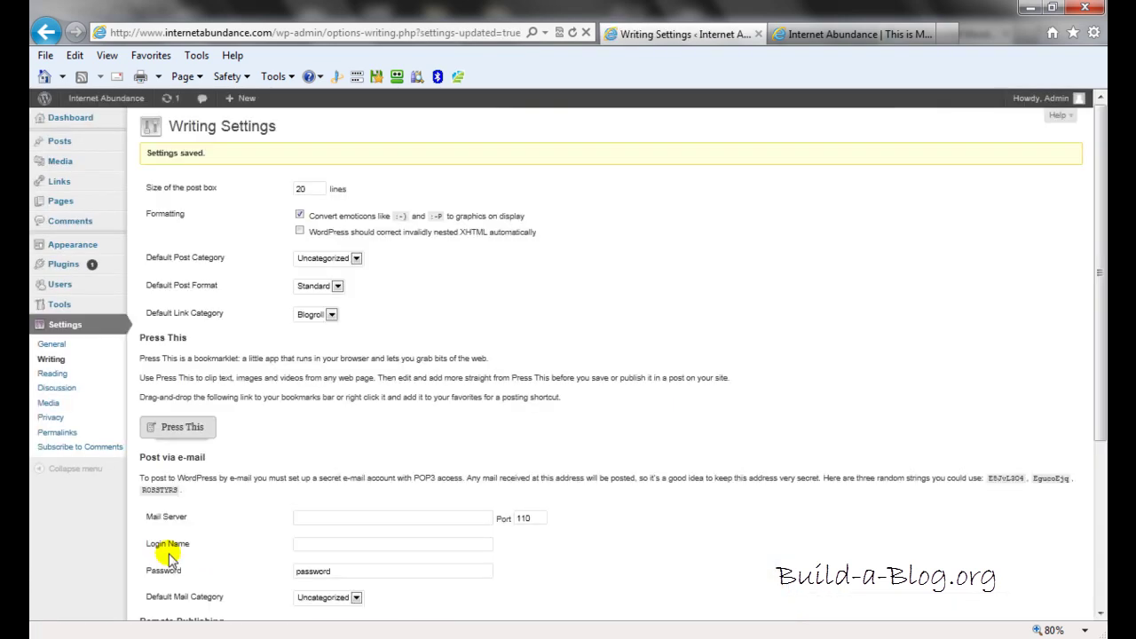
Look through the Reading, Discussion, Media and Privacy settings, and open the Permalinks settings
{"action": "left_click", "coordinate": [48, 376]}
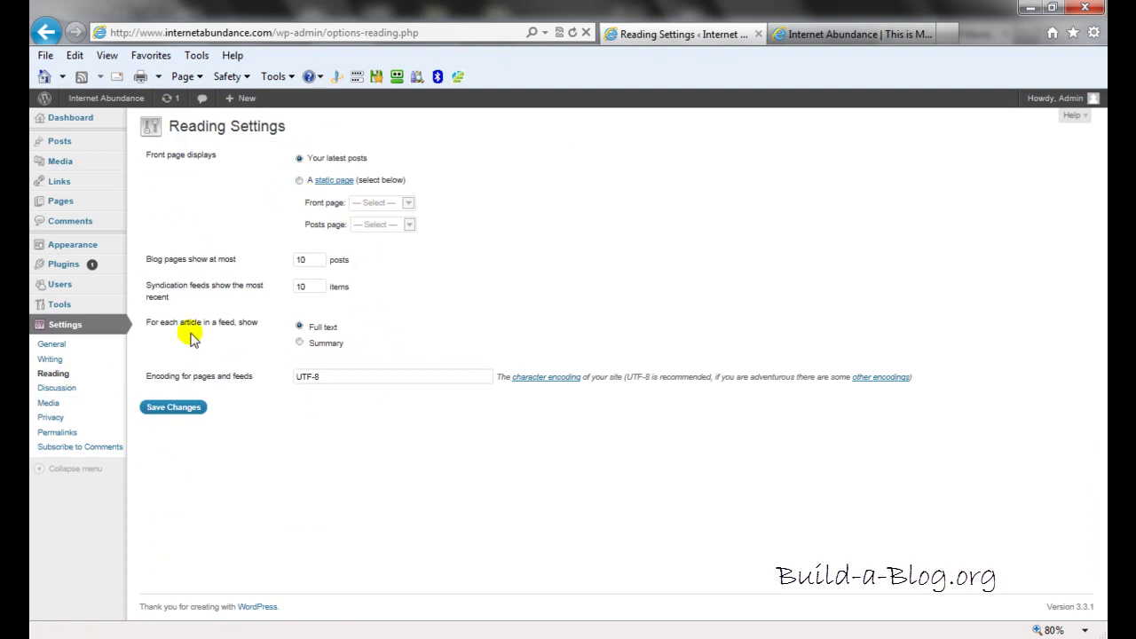
{"action": "left_click", "coordinate": [44, 390]}
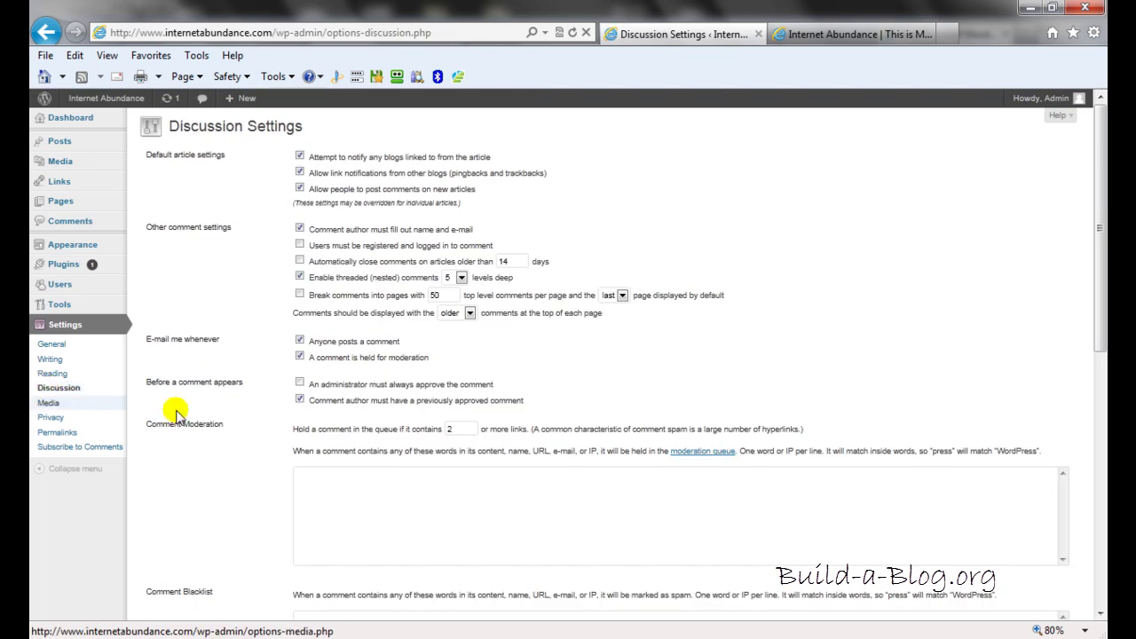
{"action": "left_click", "coordinate": [48, 404]}
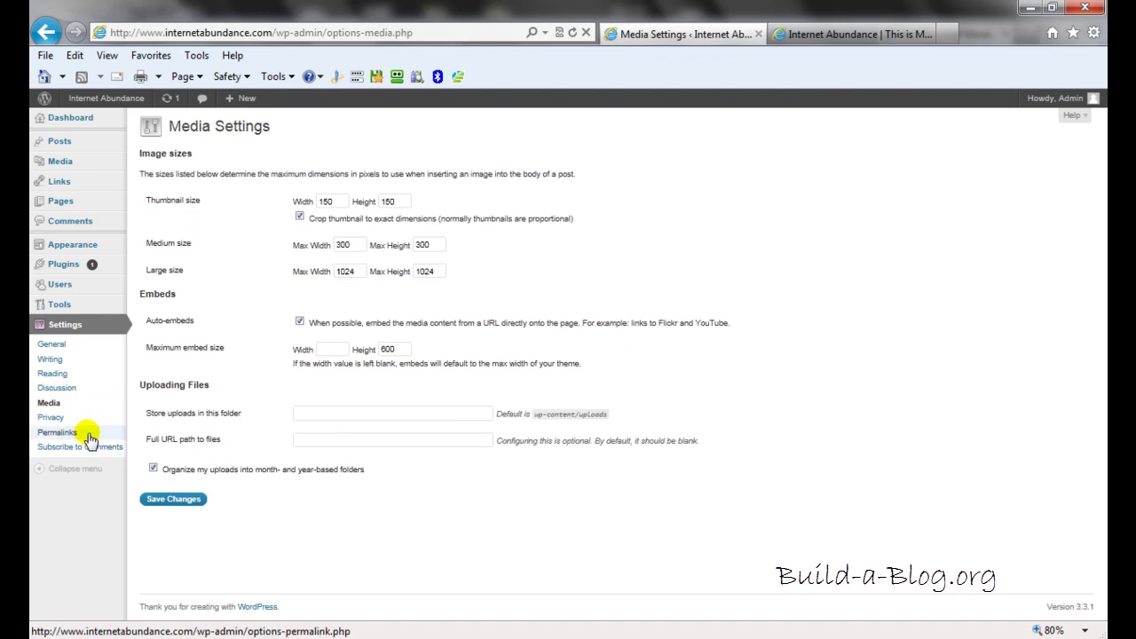
{"action": "left_click", "coordinate": [48, 421]}
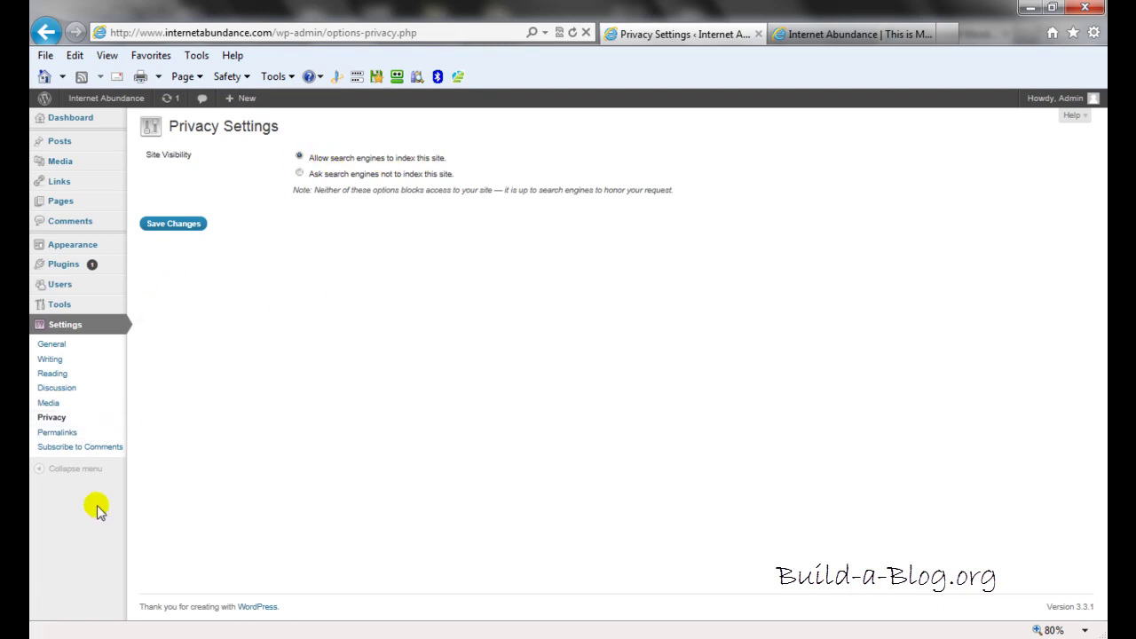
{"action": "left_click", "coordinate": [60, 435]}
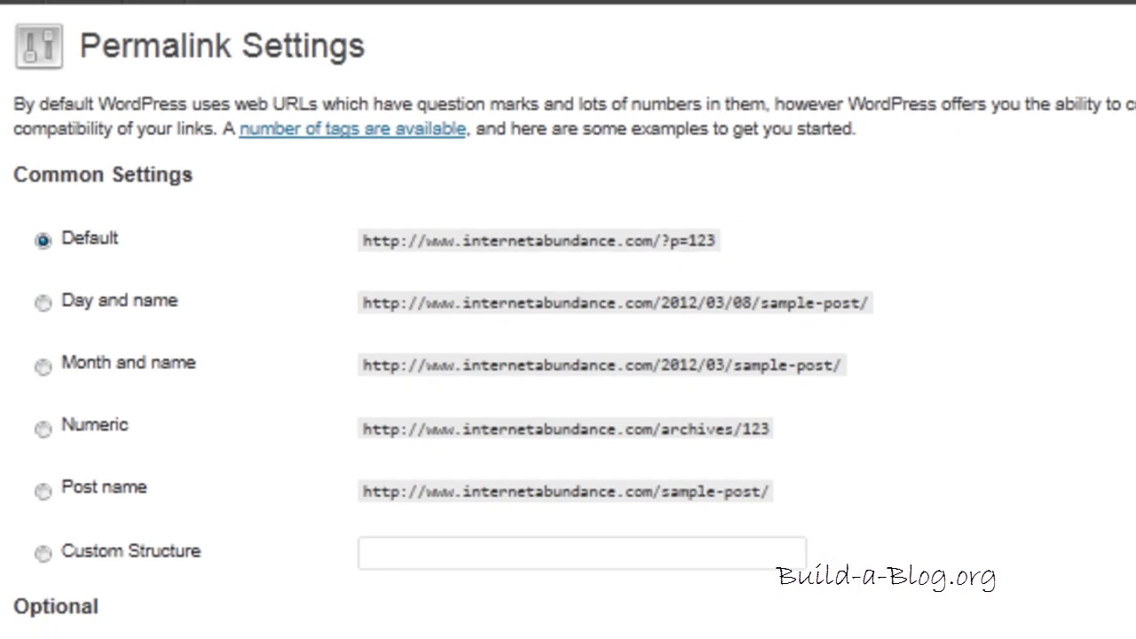
Switch to the site's front page and open the "Hello world!" post to examine its web address
{"action": "left_click", "coordinate": [817, 19]}
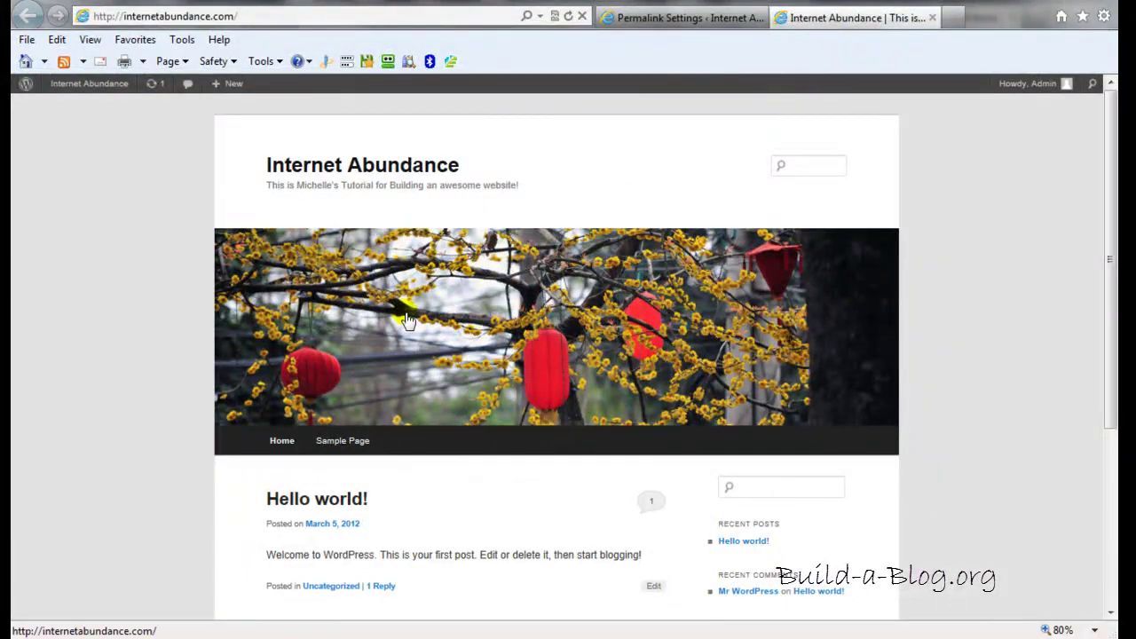
{"action": "scroll", "coordinate": [440, 379], "scroll_direction": "down", "scroll_amount": 3}
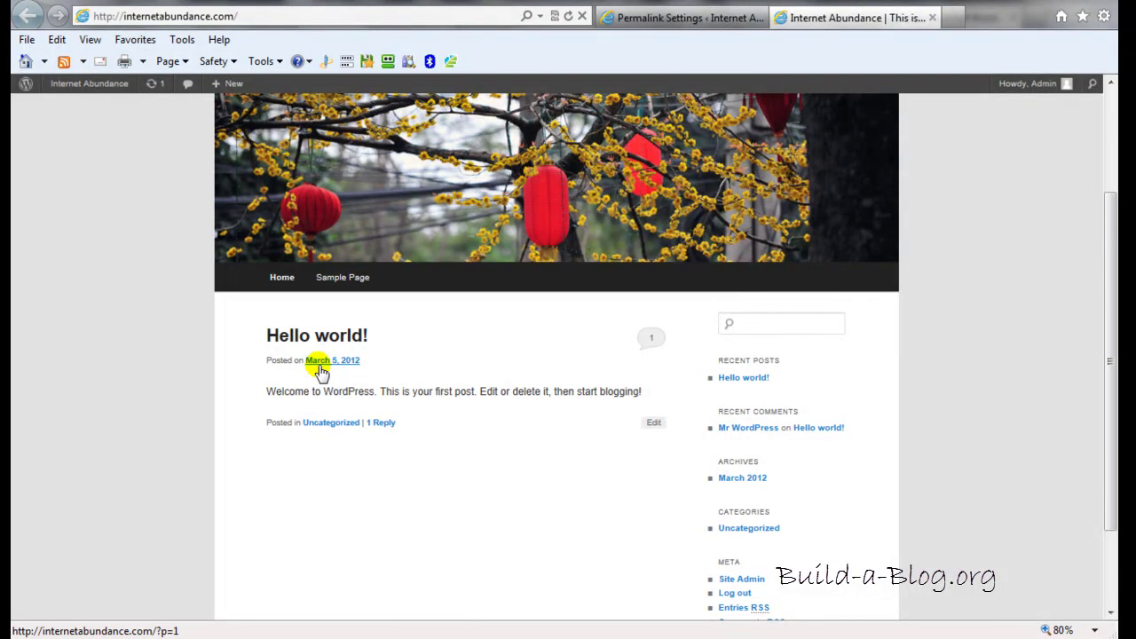
{"action": "scroll", "coordinate": [464, 406], "scroll_direction": "up", "scroll_amount": 2}
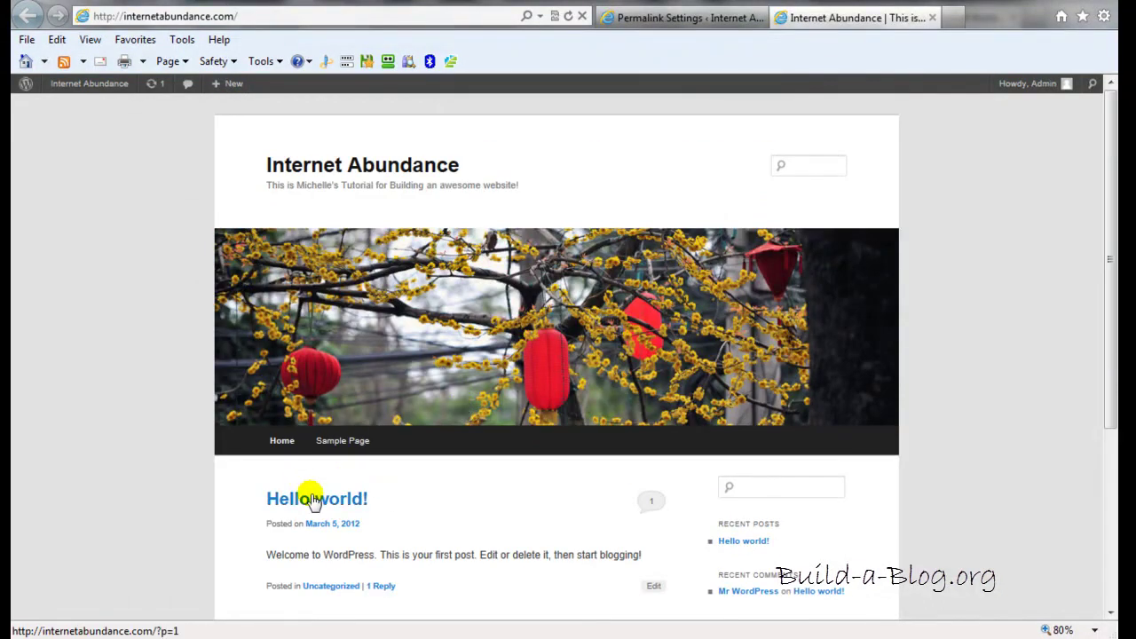
{"action": "scroll", "coordinate": [414, 468], "scroll_direction": "down", "scroll_amount": 1}
{"action": "scroll", "coordinate": [414, 468], "scroll_direction": "down", "scroll_amount": 3}
{"action": "scroll", "coordinate": [401, 468], "scroll_direction": "up", "scroll_amount": 3}
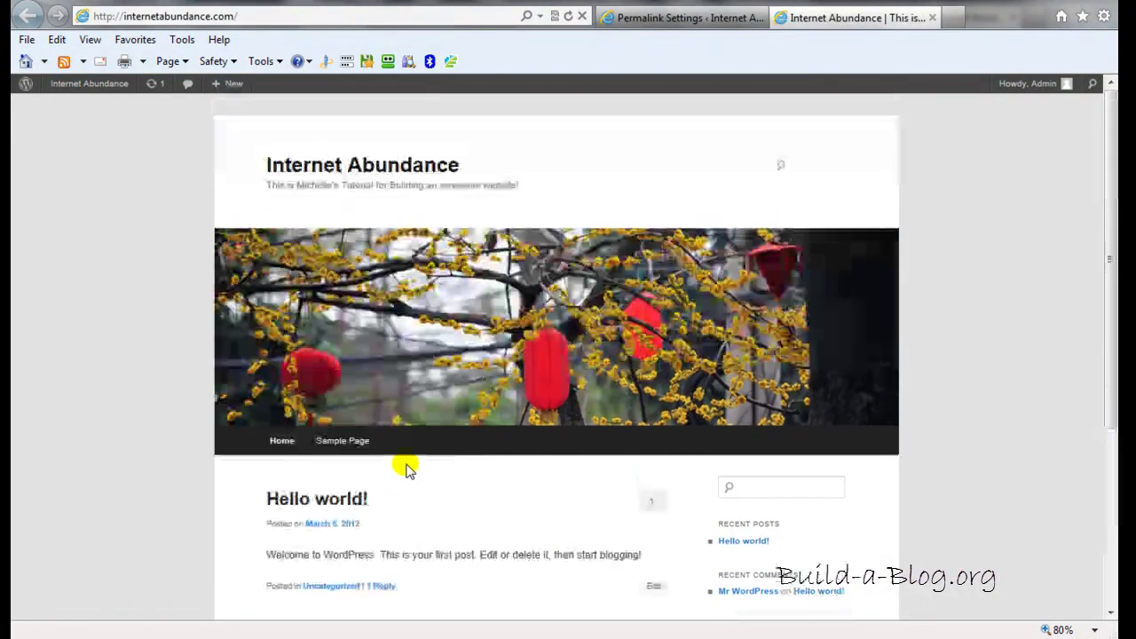
{"action": "scroll", "coordinate": [396, 465], "scroll_direction": "down", "scroll_amount": 3}
{"action": "scroll", "coordinate": [391, 459], "scroll_direction": "up", "scroll_amount": 3}
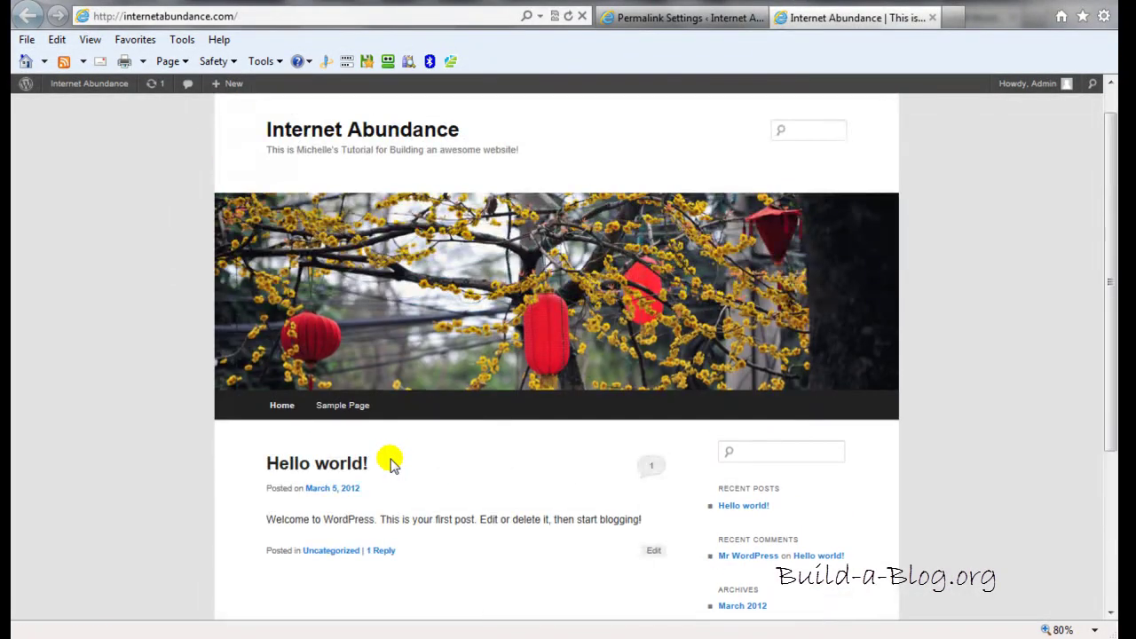
{"action": "left_click", "coordinate": [327, 463]}
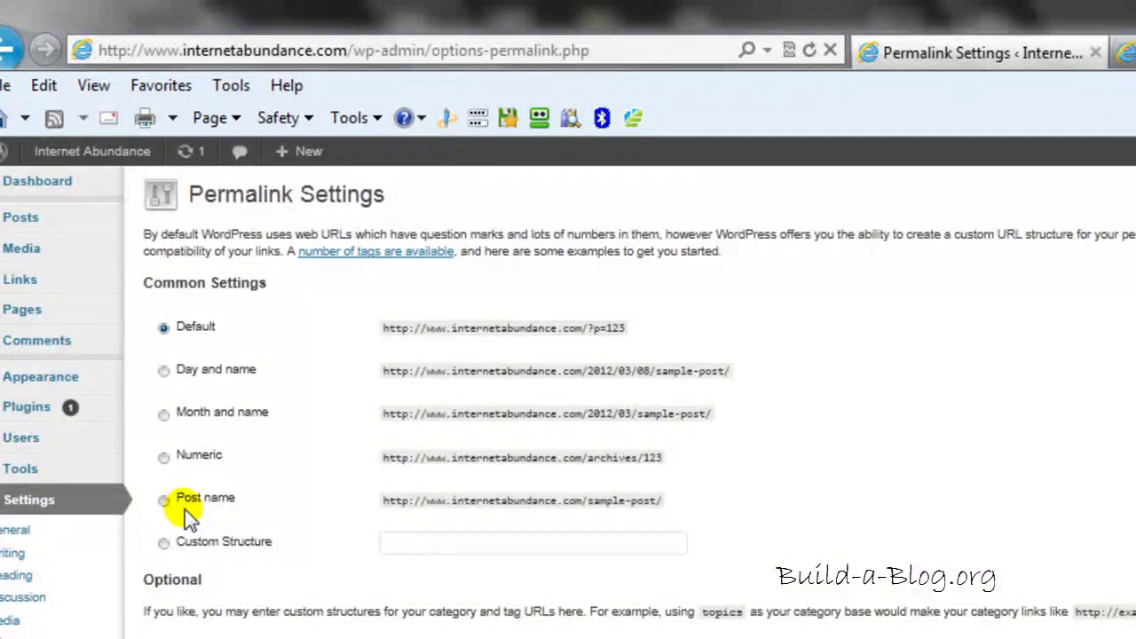
Set the permalinks to a Custom Structure of %postname% and save the change
{"action": "left_click", "coordinate": [164, 545]}
{"action": "left_click", "coordinate": [417, 538]}
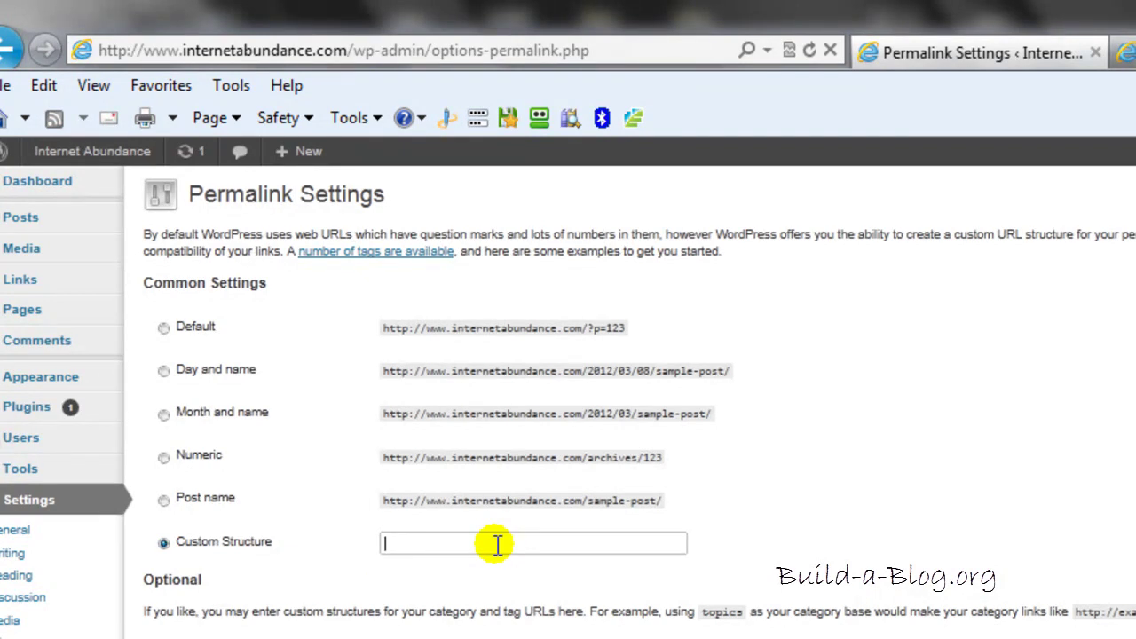
{"action": "type", "text": "%postname%"}
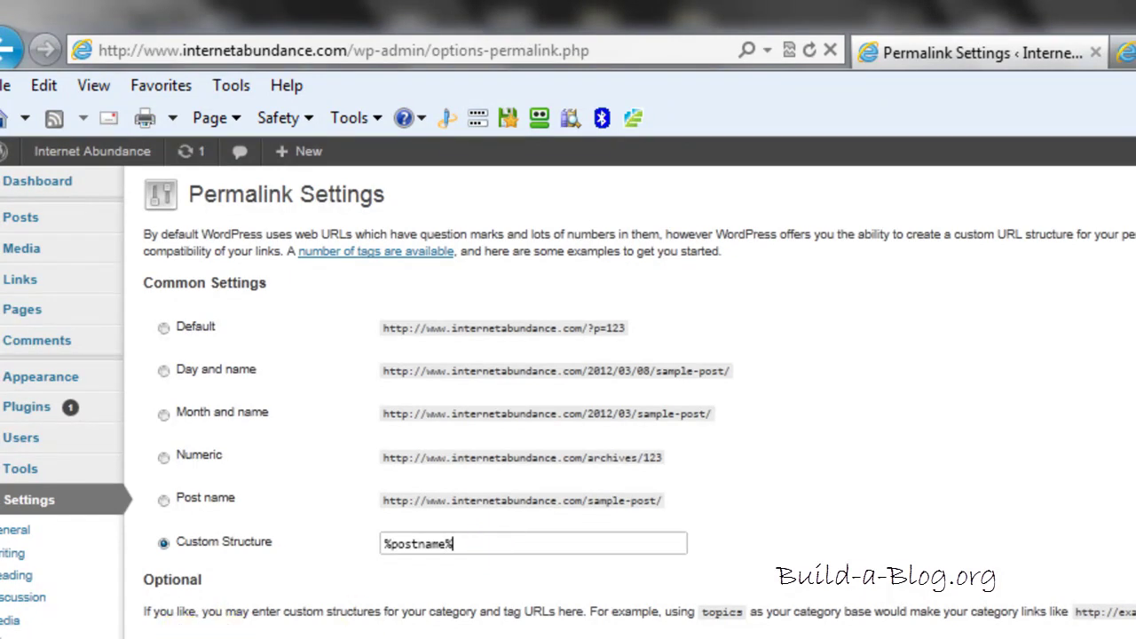
{"action": "key", "text": "Return"}
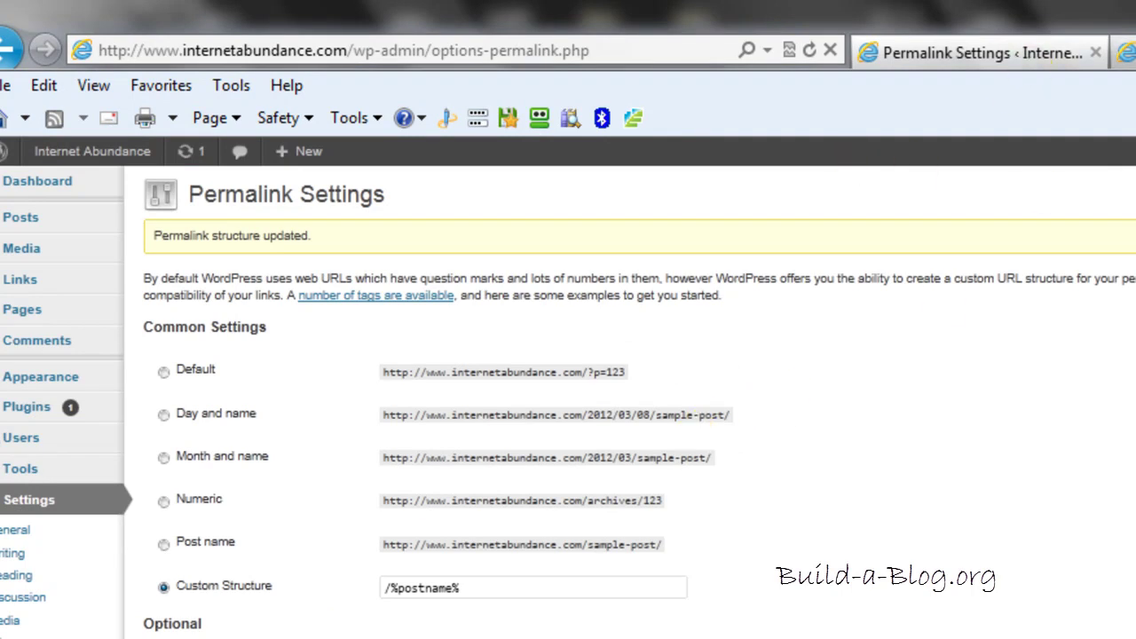
Reload the "Hello world!" post to check its address, and open the Subscribe to Comments settings
{"action": "left_click", "coordinate": [1125, 52]}
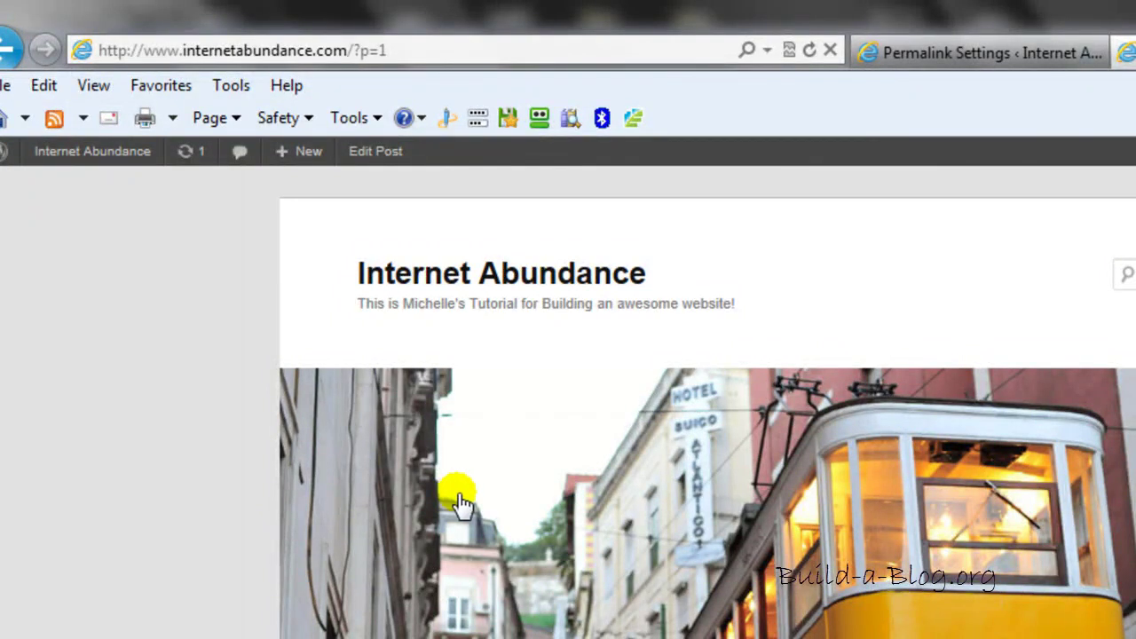
{"action": "key", "text": "F5"}
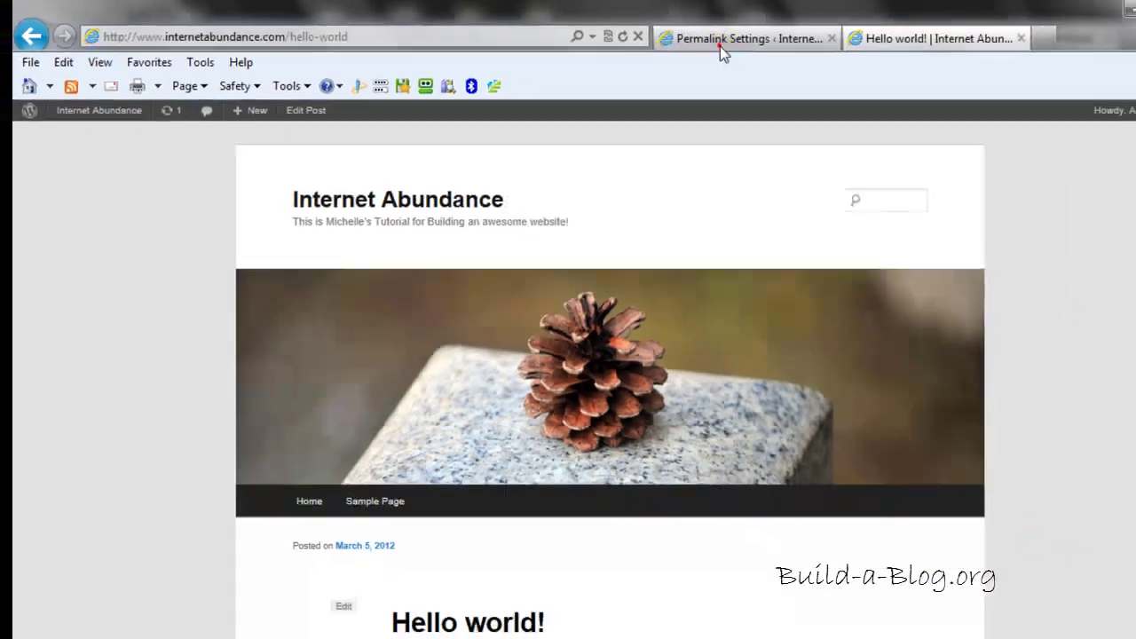
{"action": "left_click", "coordinate": [943, 55]}
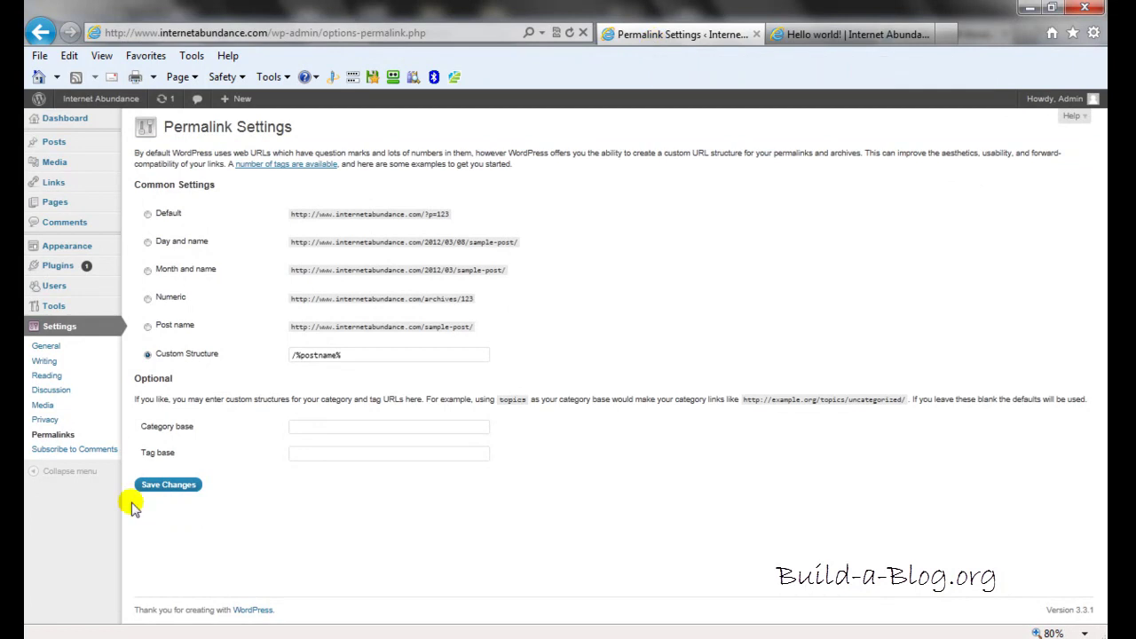
{"action": "left_click", "coordinate": [81, 451]}
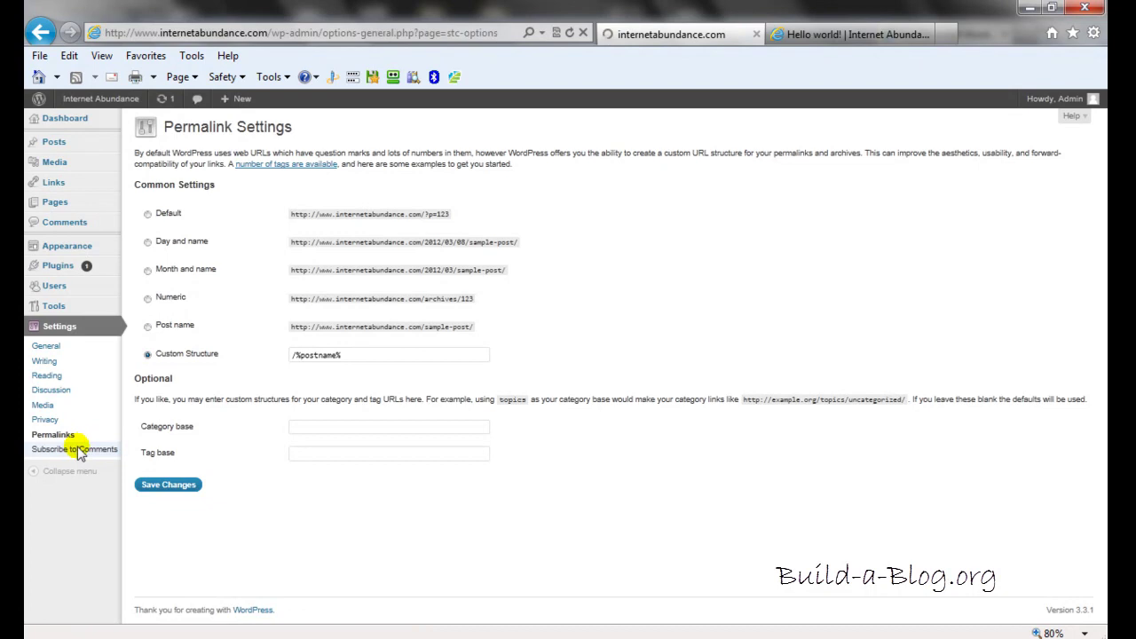